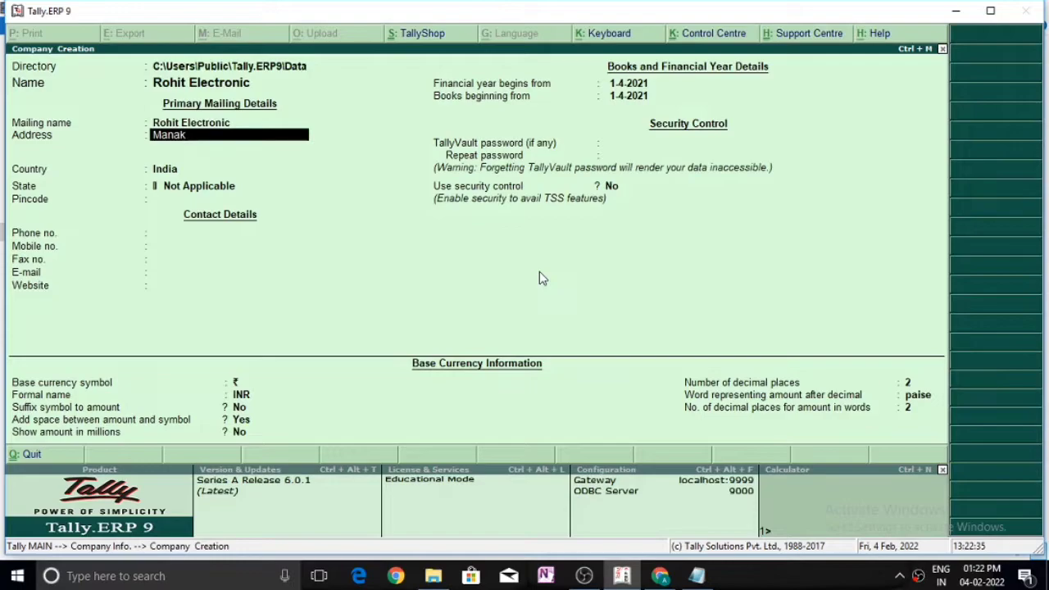
Set the company's state to Uttar Pradesh, keeping the entered address and leaving the pincode blank.
key(Return)
key(Return)
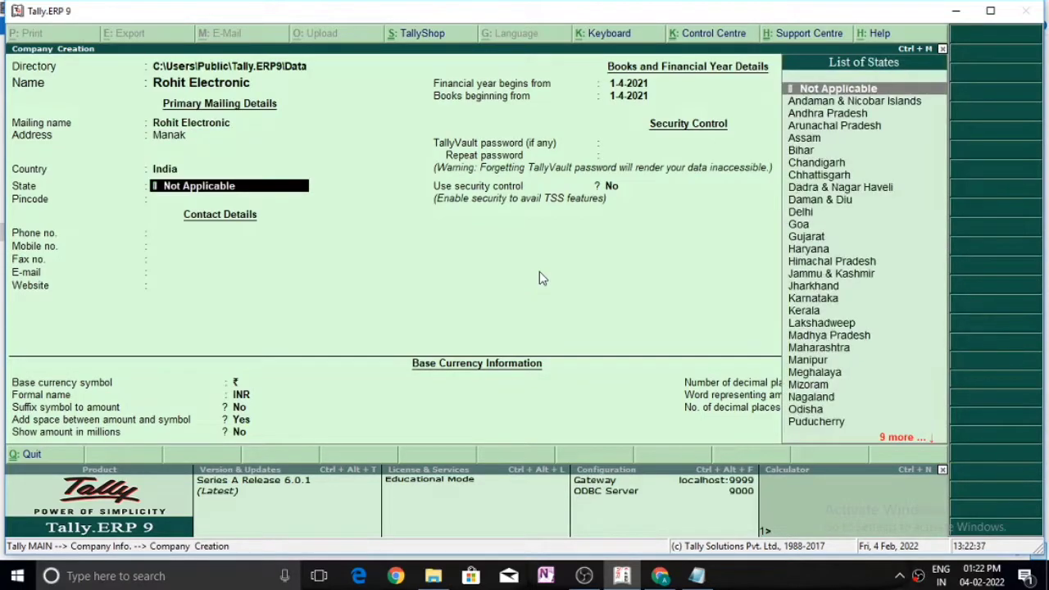
text(Utt)
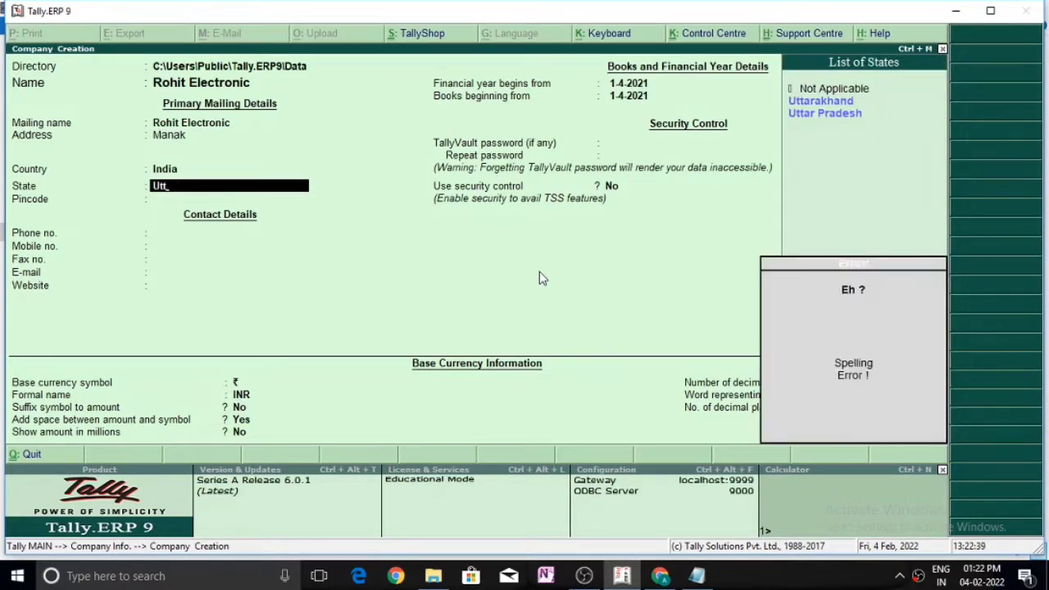
key(Down)
key(Down)
key(Return)
key(Return)
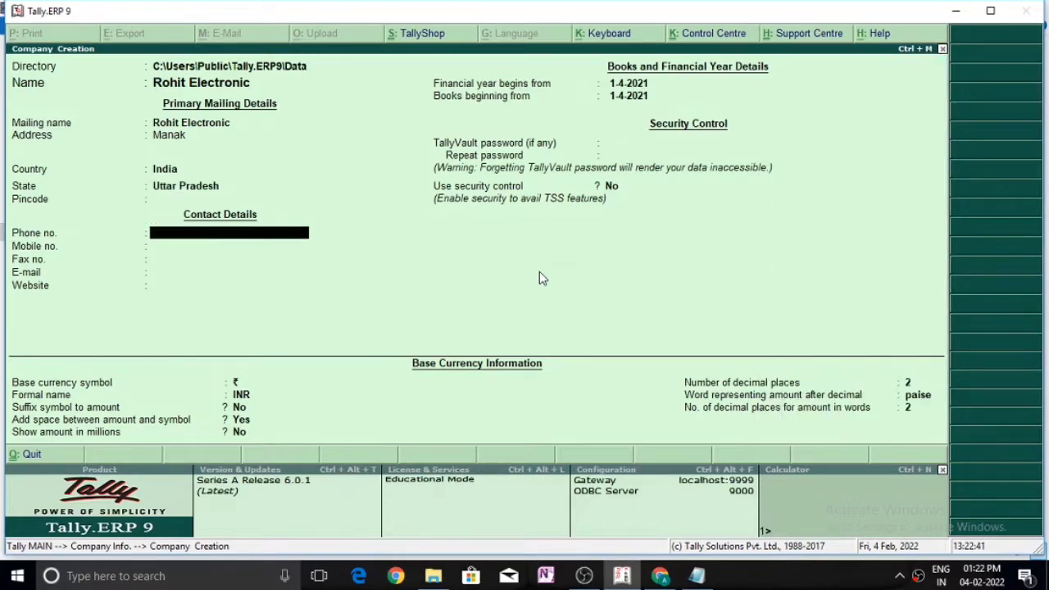
Enter the company's phone number and leave the mobile number blank.
text(979797979)
key(Return)
key(Return)
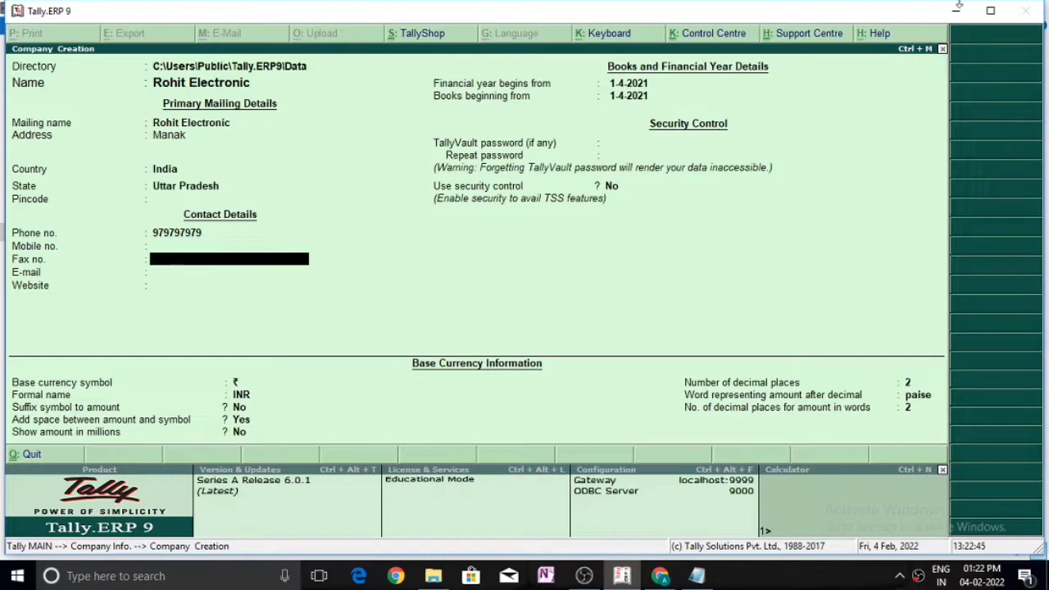
Maximize the window and create the company, keeping the remaining contact, security and base currency settings at their defaults.
click(993, 12)
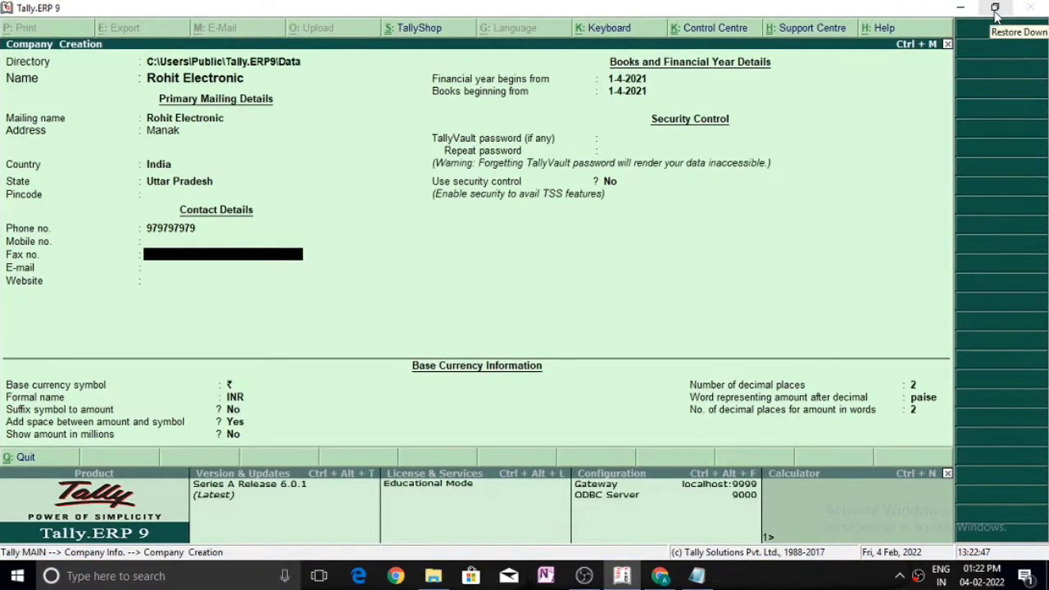
key(Return)
key(Return)
key(Return)
key(Return)
key(Return)
key(Return)
key(Return)
key(Return)
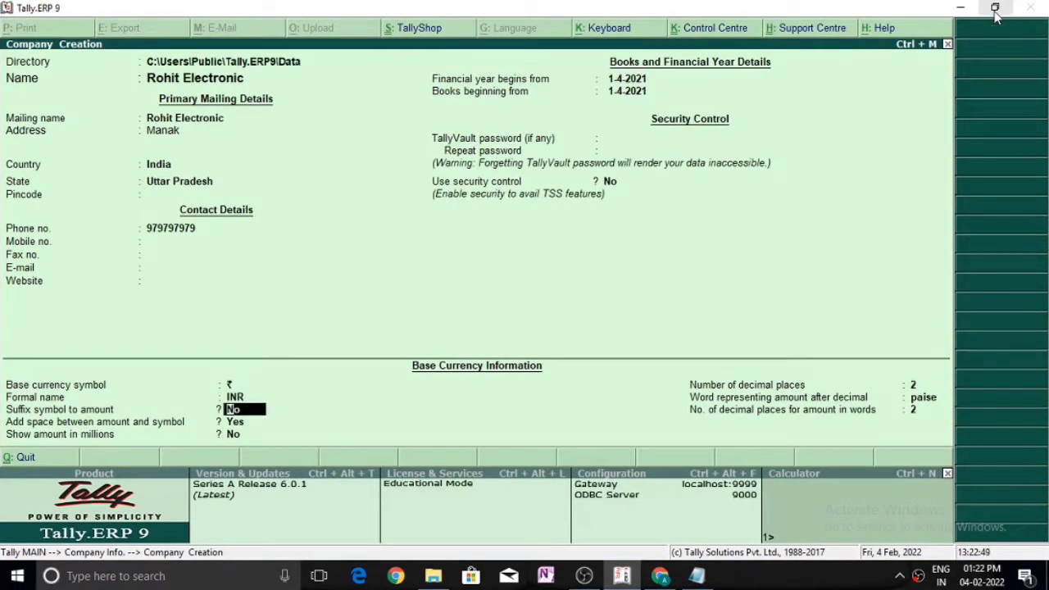
key(Return)
key(Return)
key(Return)
key(Return)
key(Return)
key(Return)
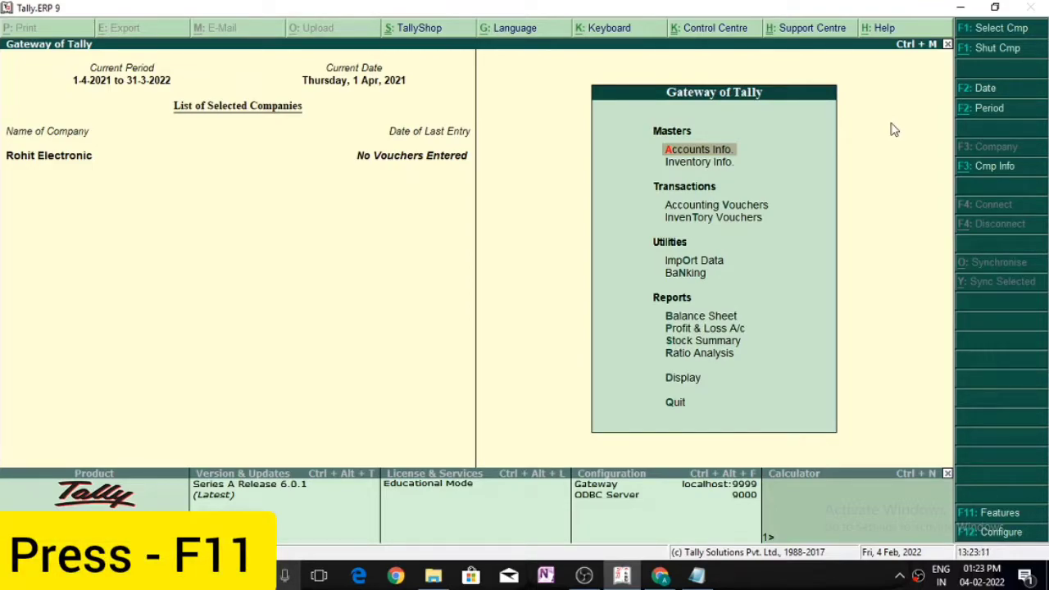
Set Maintain multiple Godowns to Yes in the company's inventory features.
key(F11)
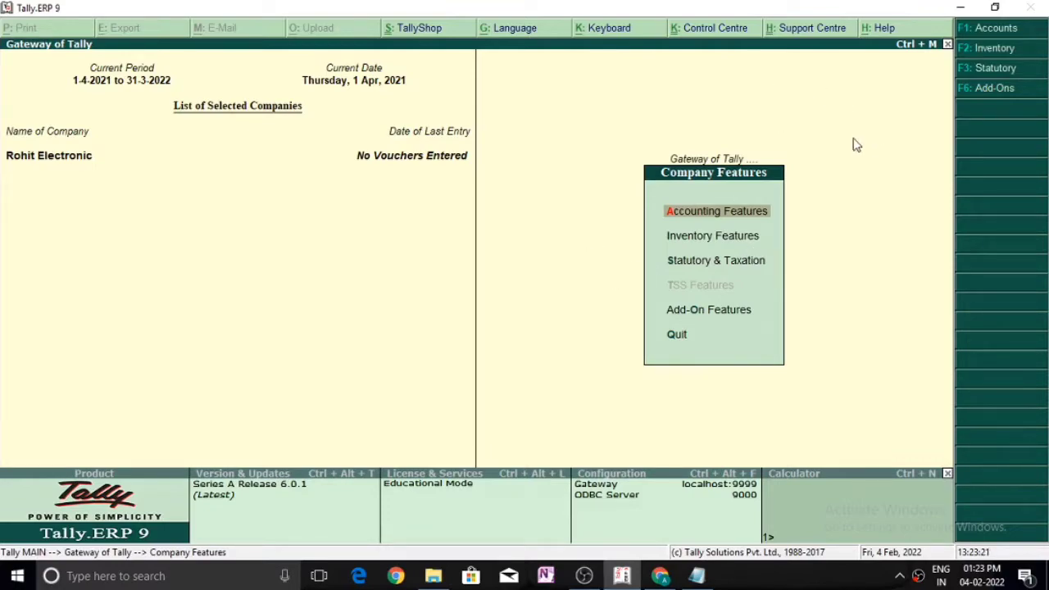
key(Down)
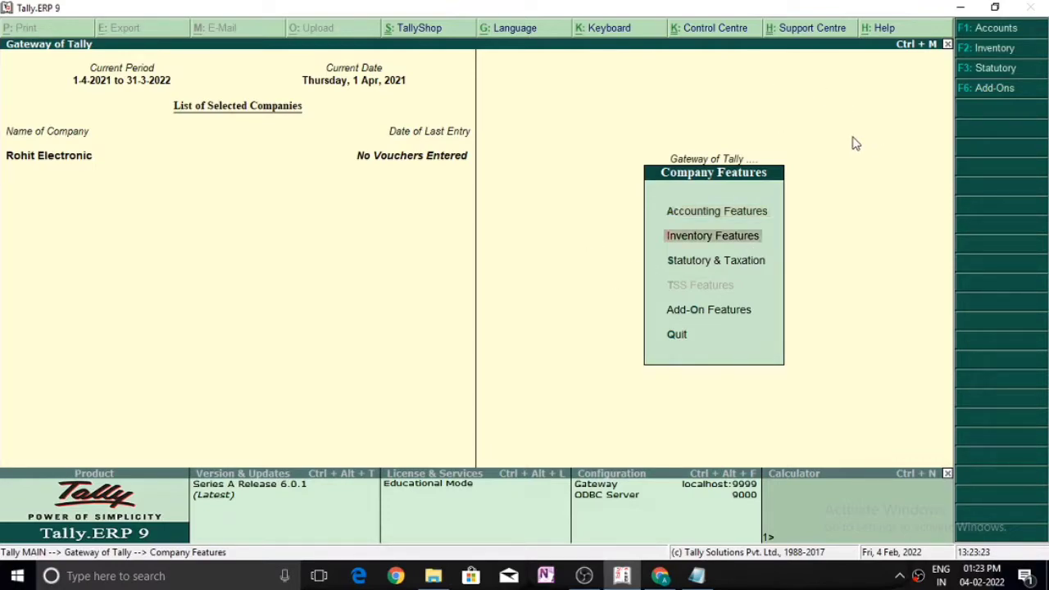
key(Return)
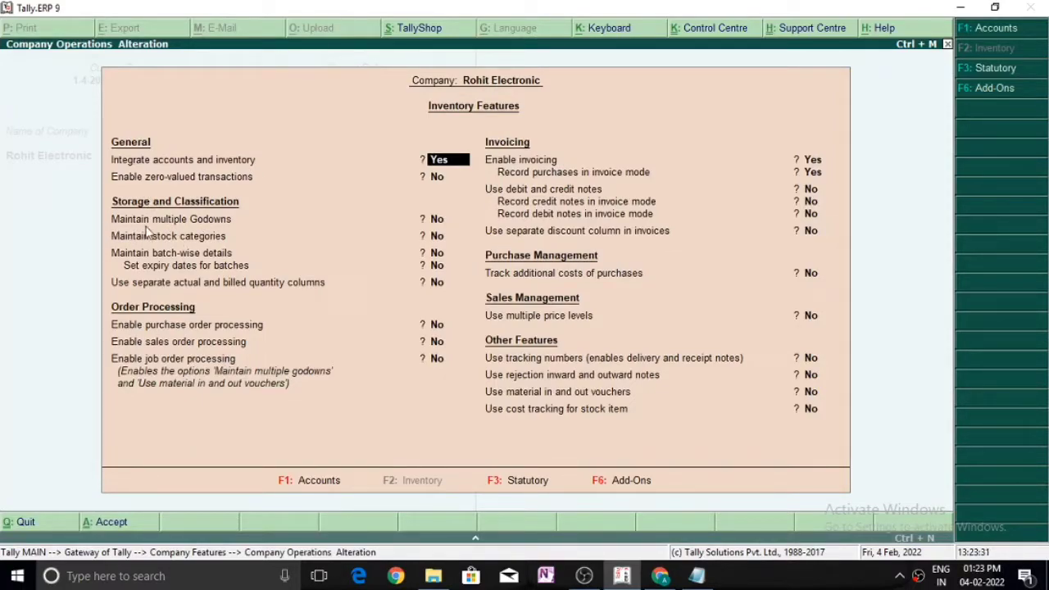
key(Return)
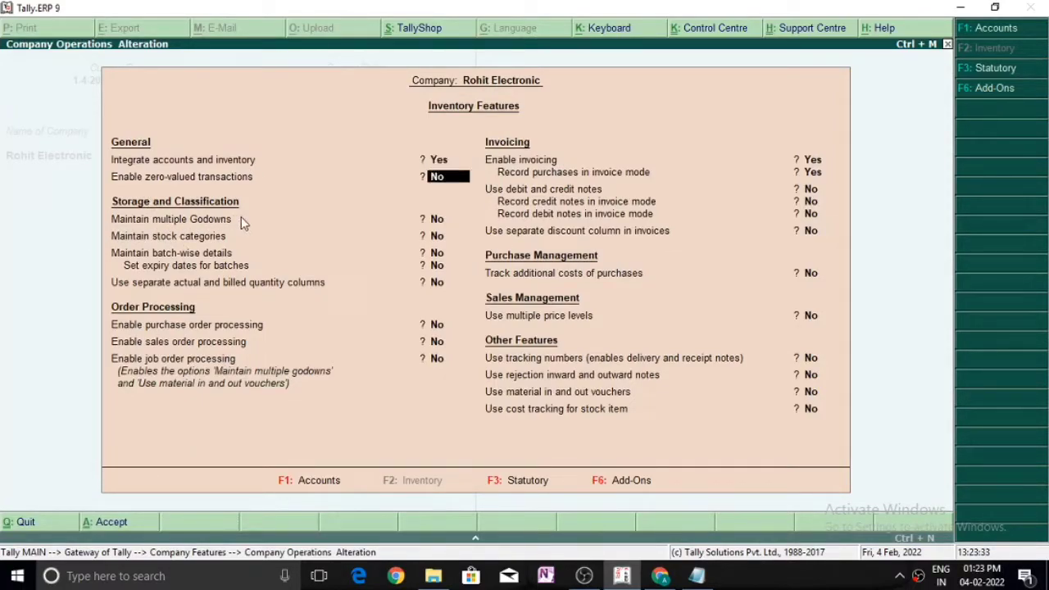
key(Return)
text(y)
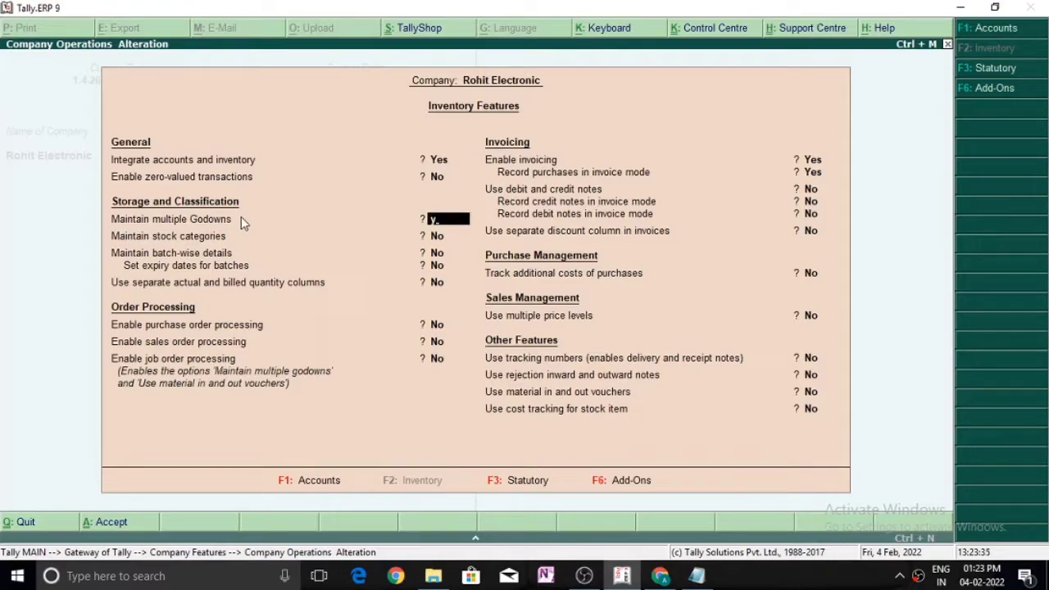
Keep the remaining inventory features at their defaults, save them and return to the Gateway of Tally.
key(Return)
key(Return)
key(Return)
key(Return)
key(Return)
key(Return)
key(Return)
key(Return)
key(Return)
key(Return)
key(Return)
key(Return)
key(Return)
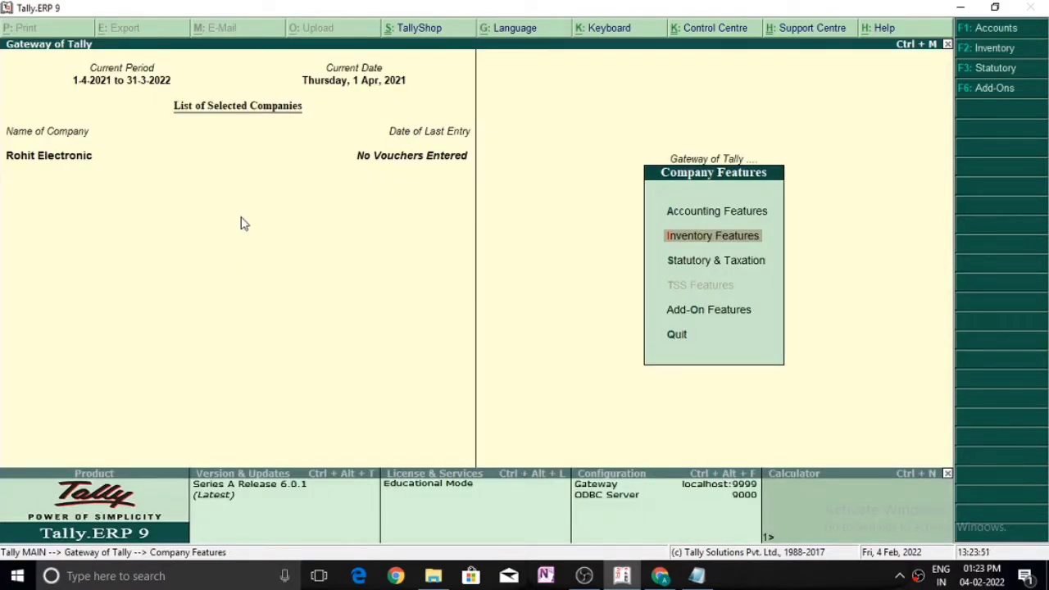
key(Escape)
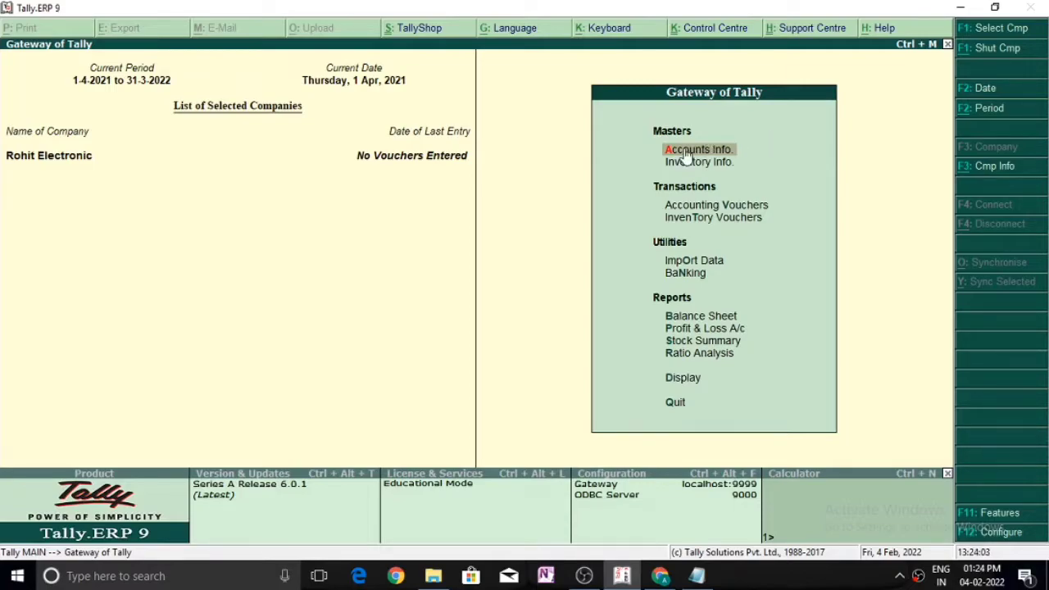
Create a single godown named Manak Nagar under Primary, with both third-party stock options set to No.
key(Down)
key(Return)
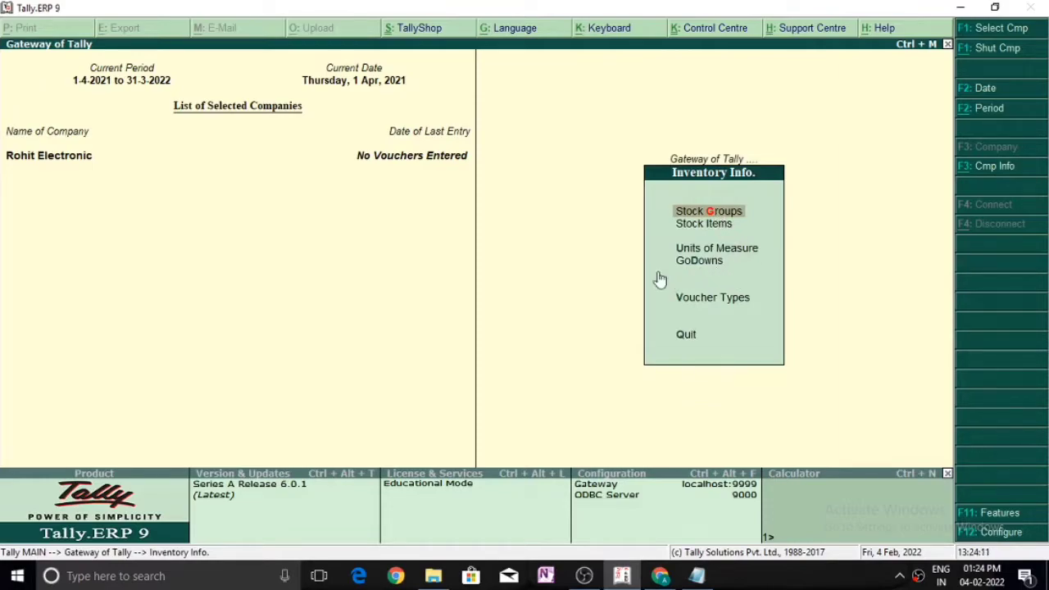
key(Down)
key(Down)
key(Down)
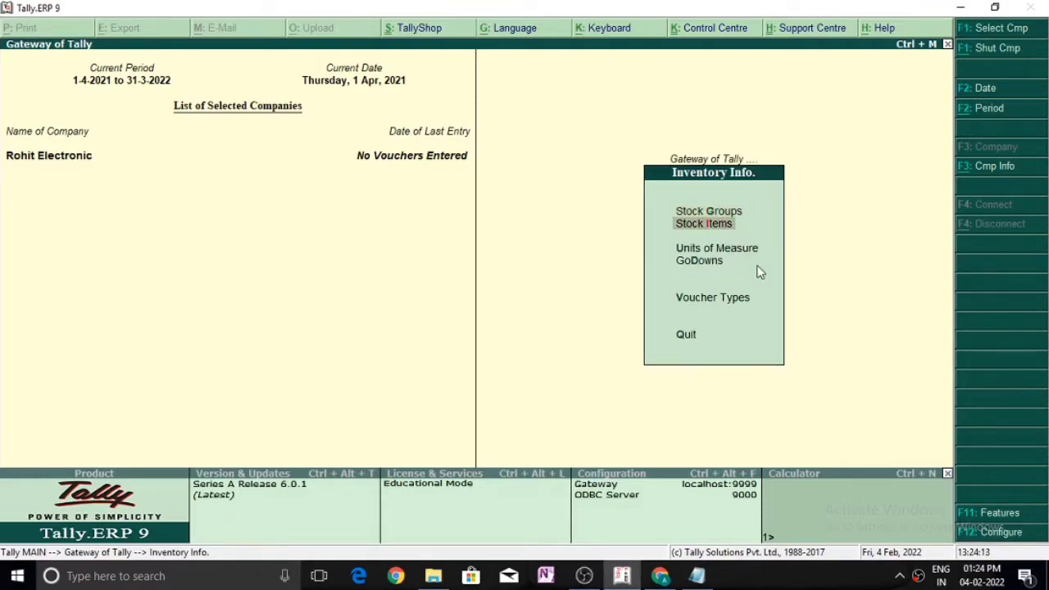
key(Return)
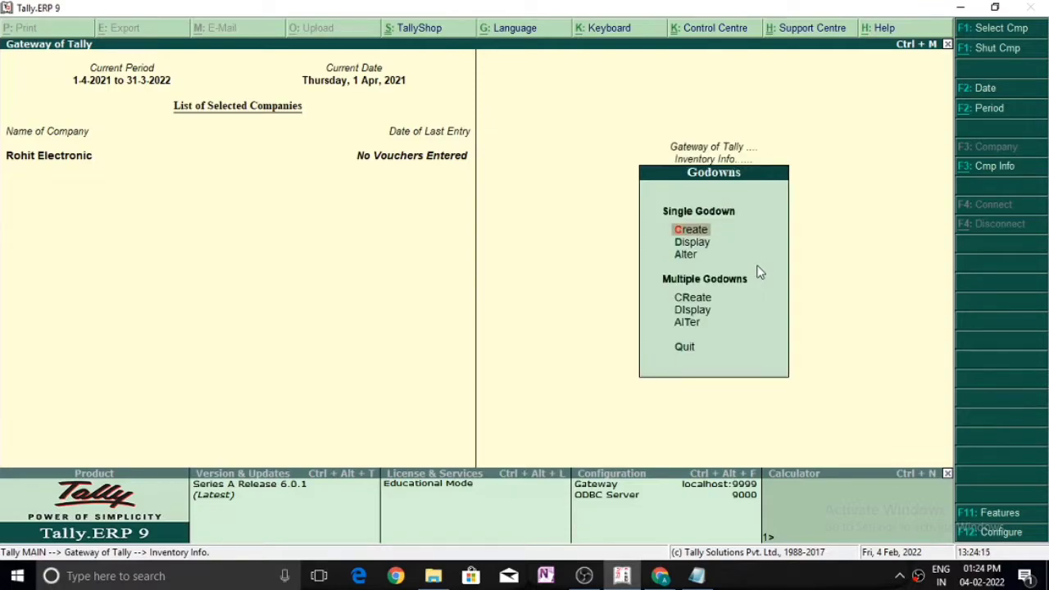
key(Return)
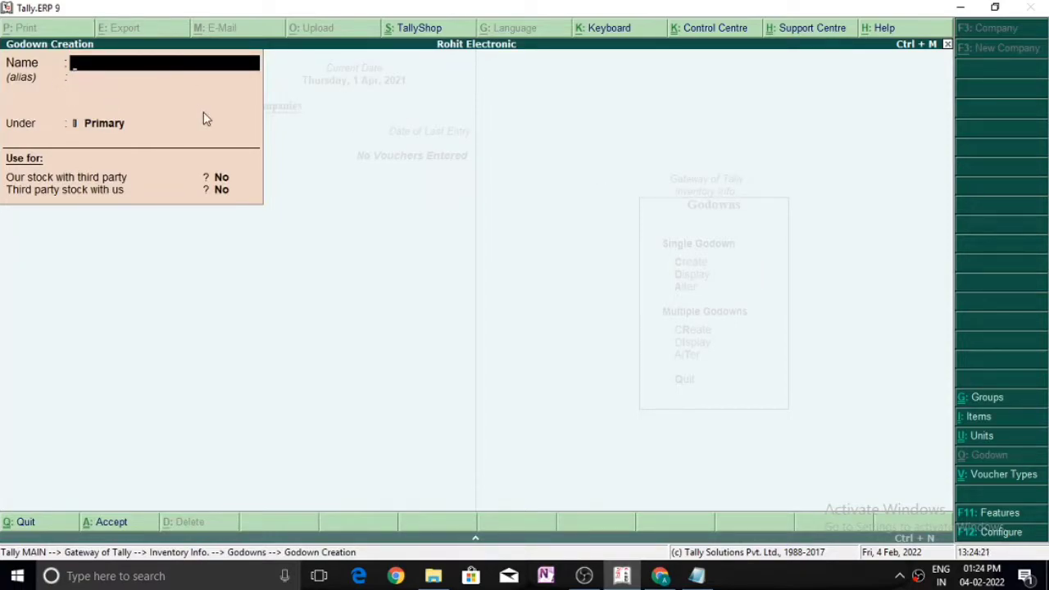
text(Manak Nagar)
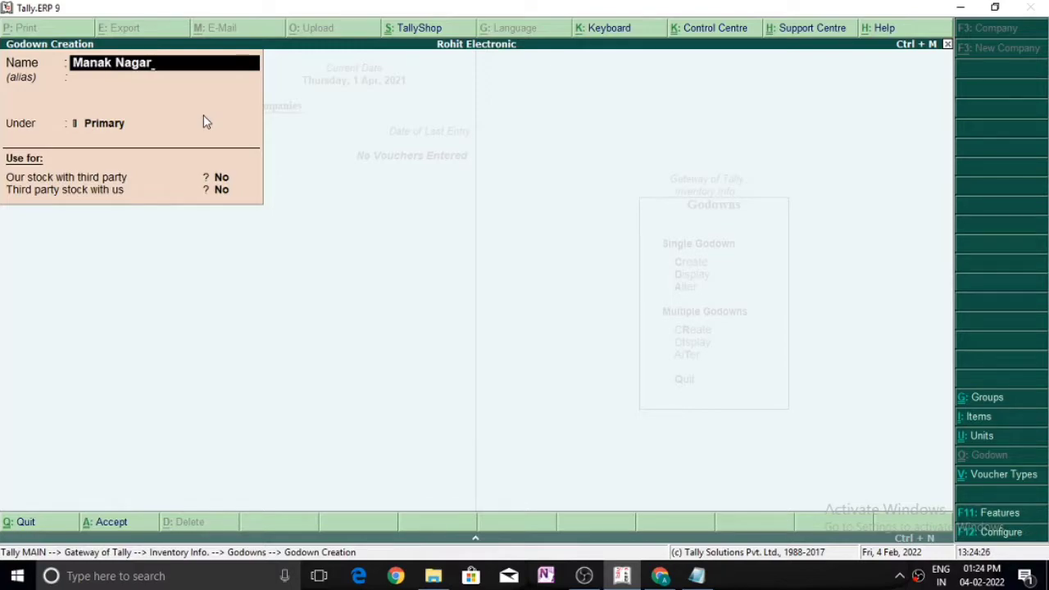
key(Return)
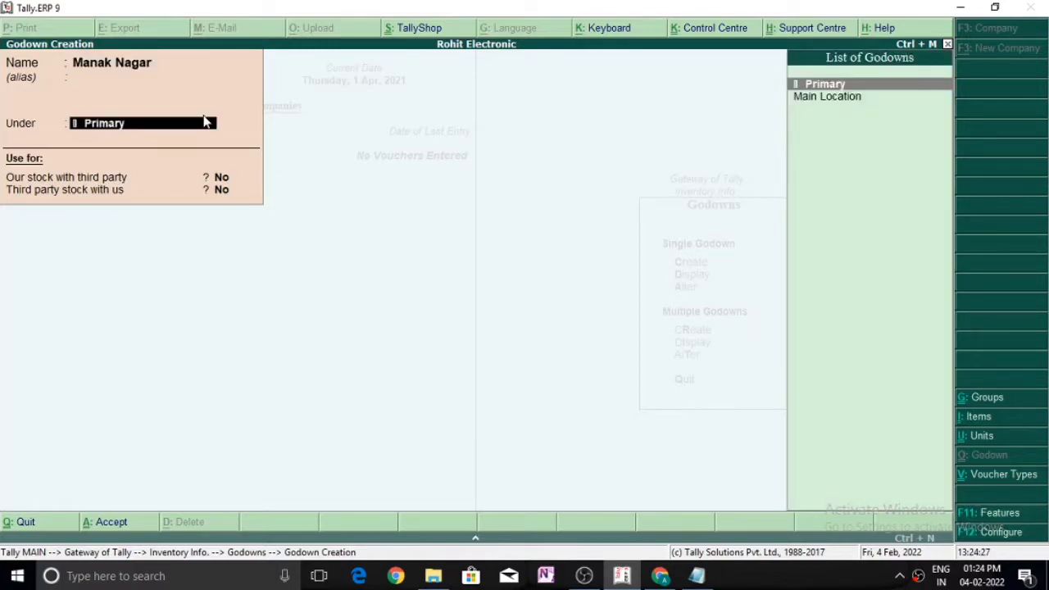
key(Return)
key(Return)
key(Return)
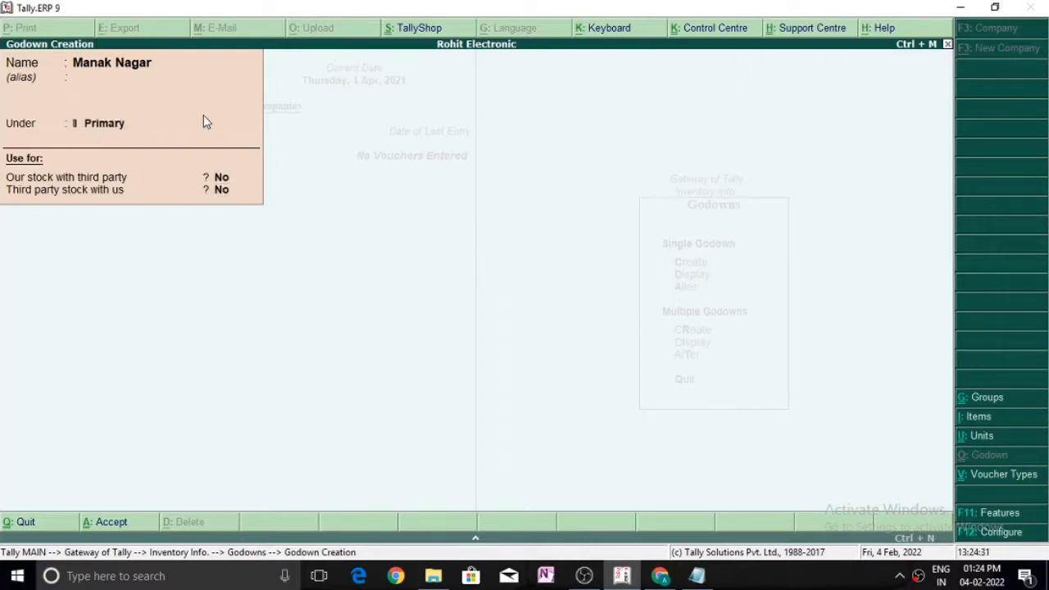
key(Return)
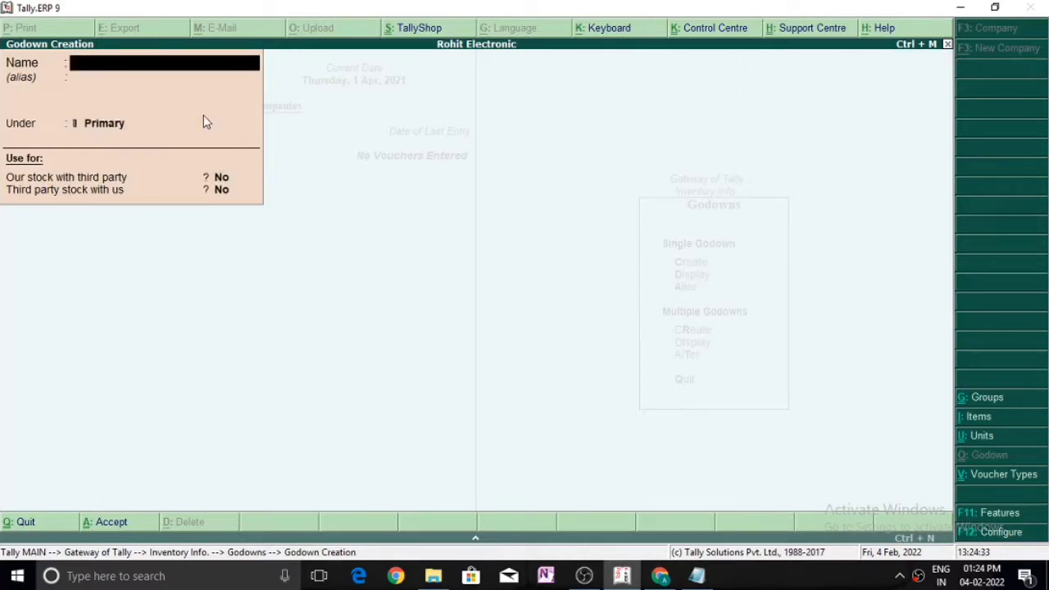
Create a second godown named Anand Nagar under Primary, keeping the third-party stock options at No.
text(Anand Nagar)
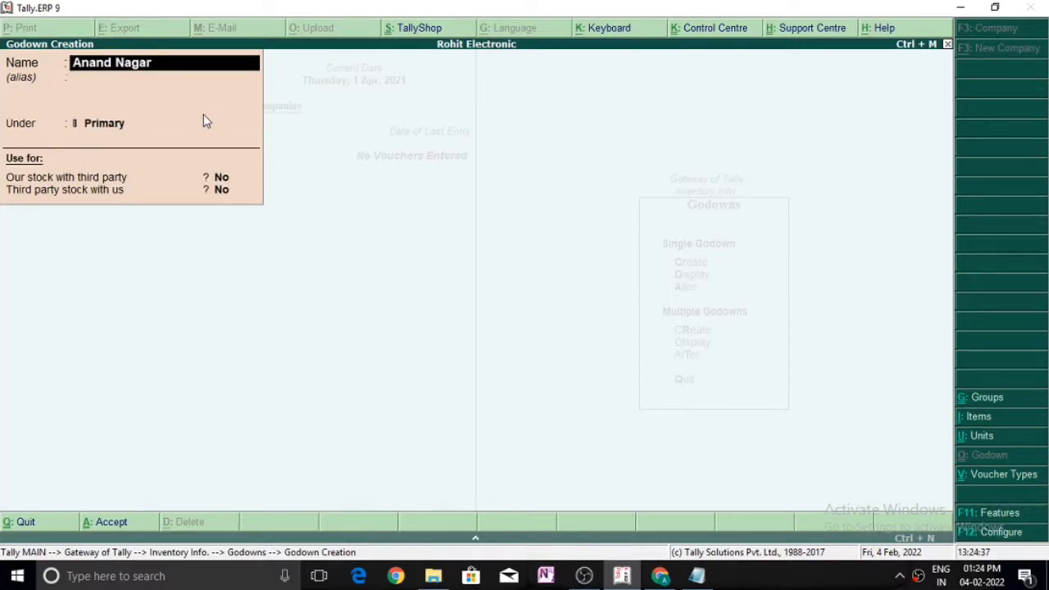
key(Return)
key(Return)
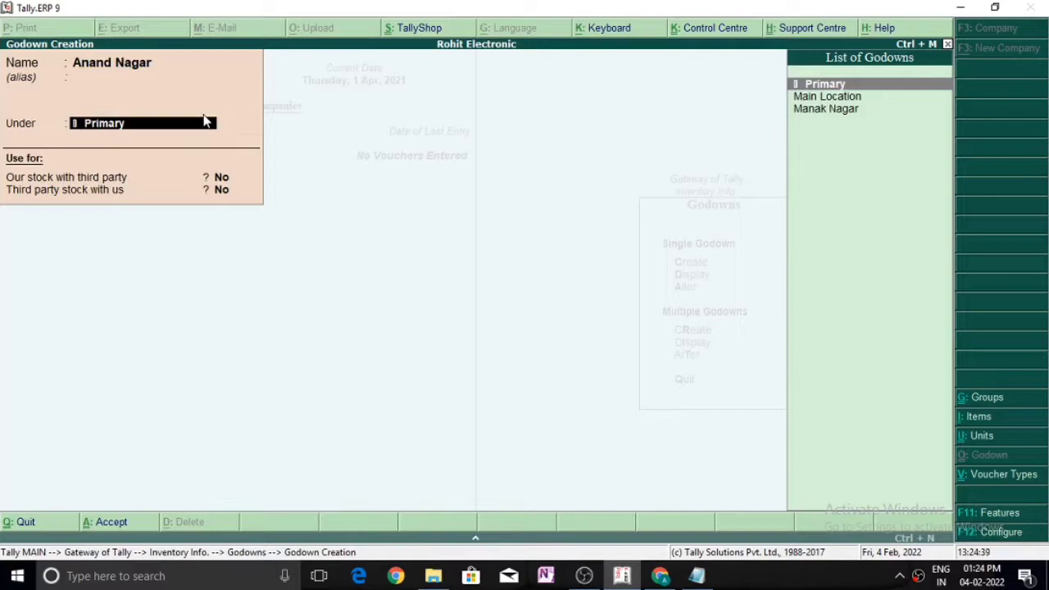
key(Return)
key(Return)
key(Return)
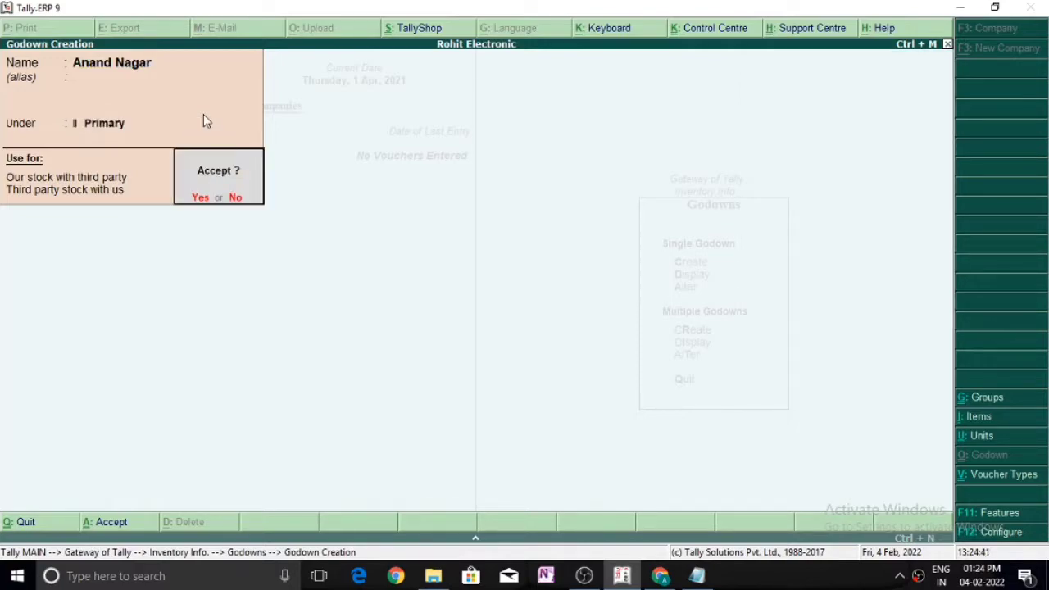
key(Return)
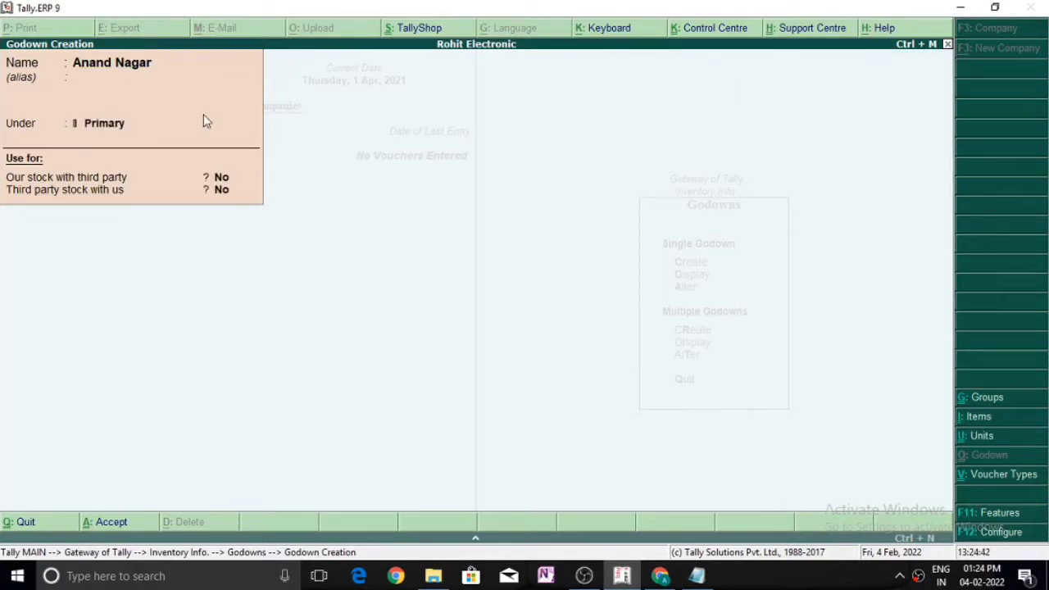
Create a third godown named Mhanagar under Primary and leave godown creation.
text(Mhanagar)
key(Return)
key(Return)
key(Return)
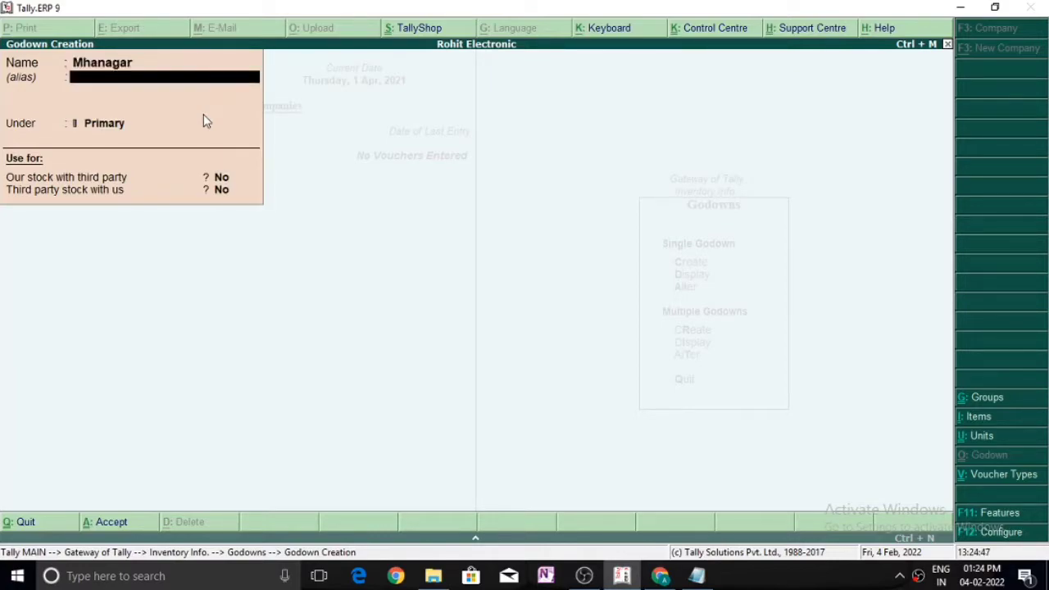
key(Return)
key(Return)
key(Return)
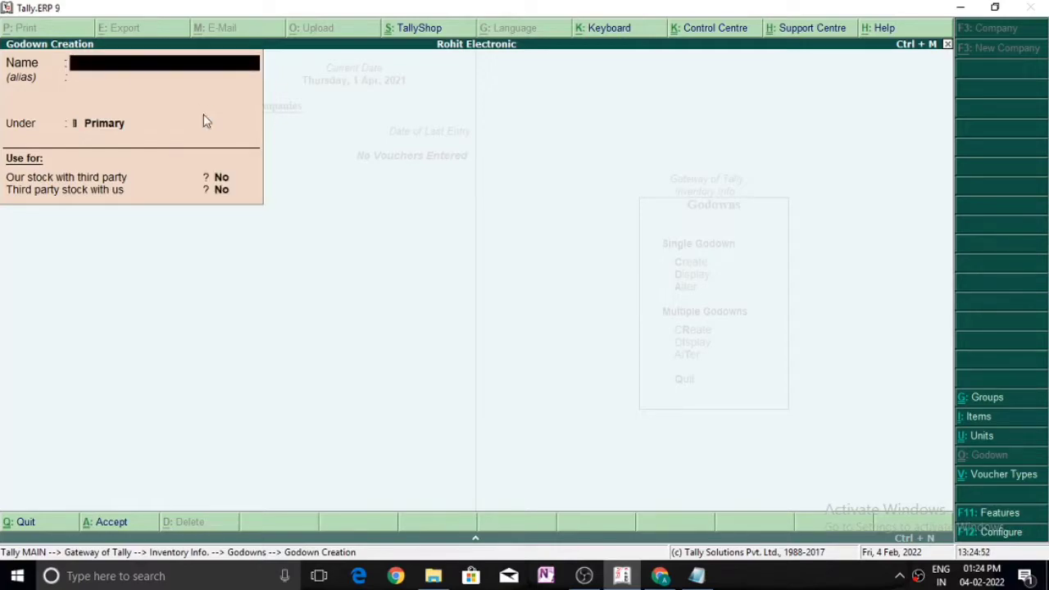
key(Escape)
key(Return)
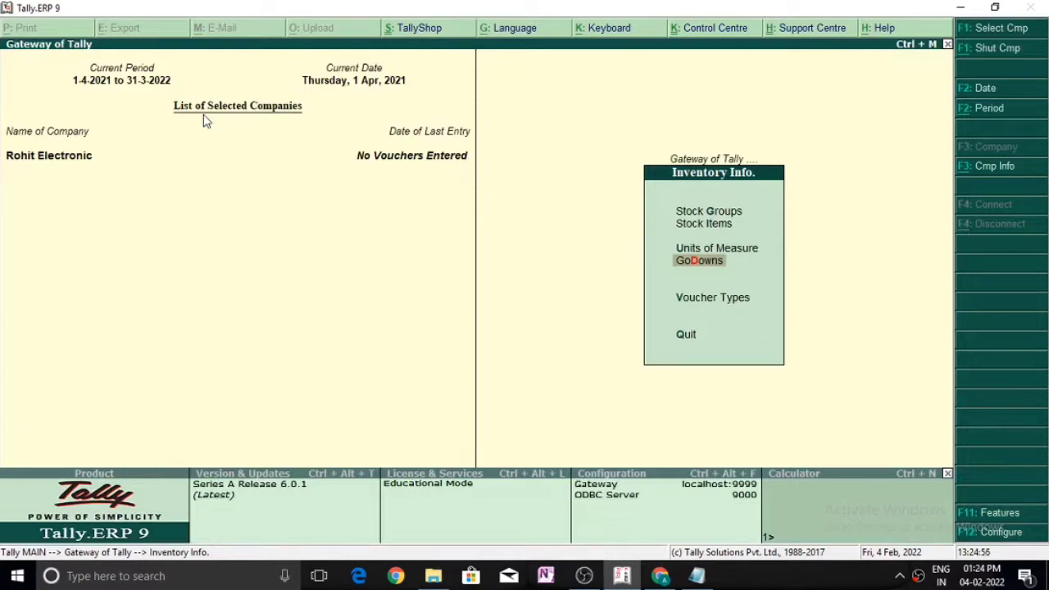
Create a simple unit of measure with symbol pcs, formal name Pieces and 0 decimal places, and return to Inventory Info.
key(Up)
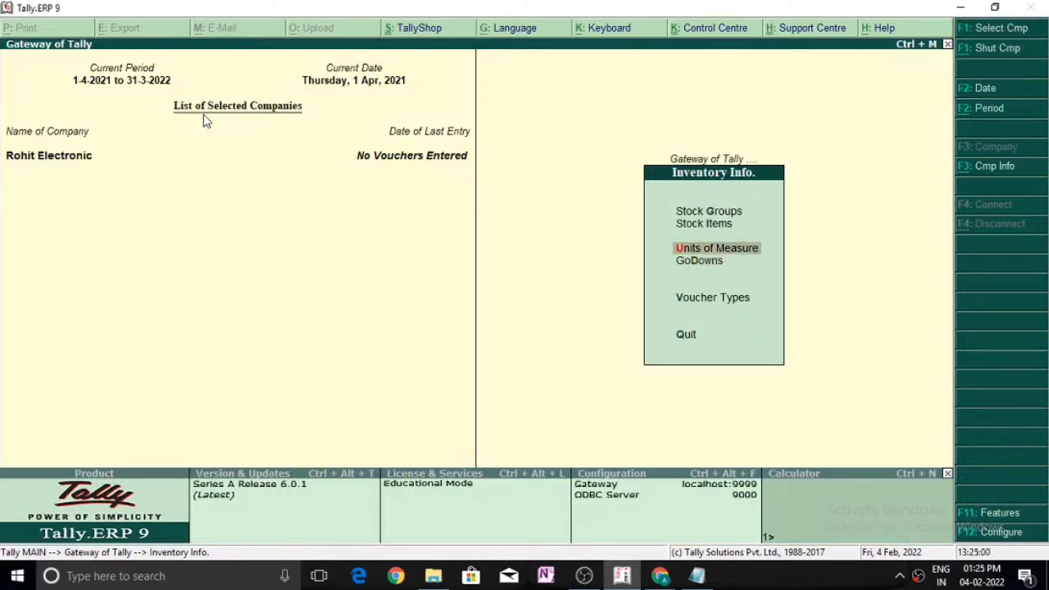
key(Return)
key(Return)
text(pcs)
key(Return)
text(Piece)
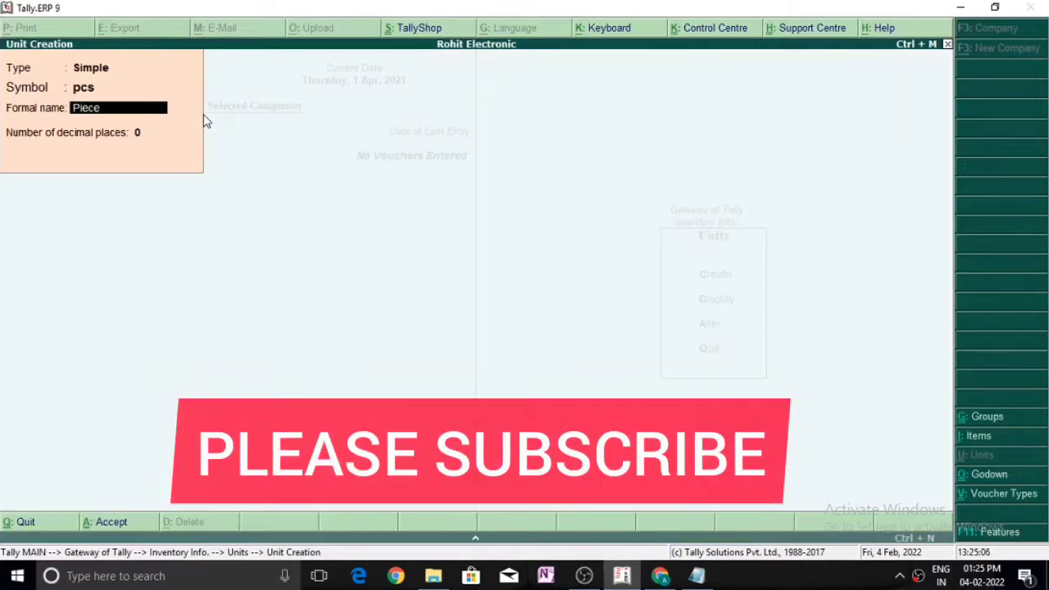
text(s)
key(Return)
key(Return)
key(Return)
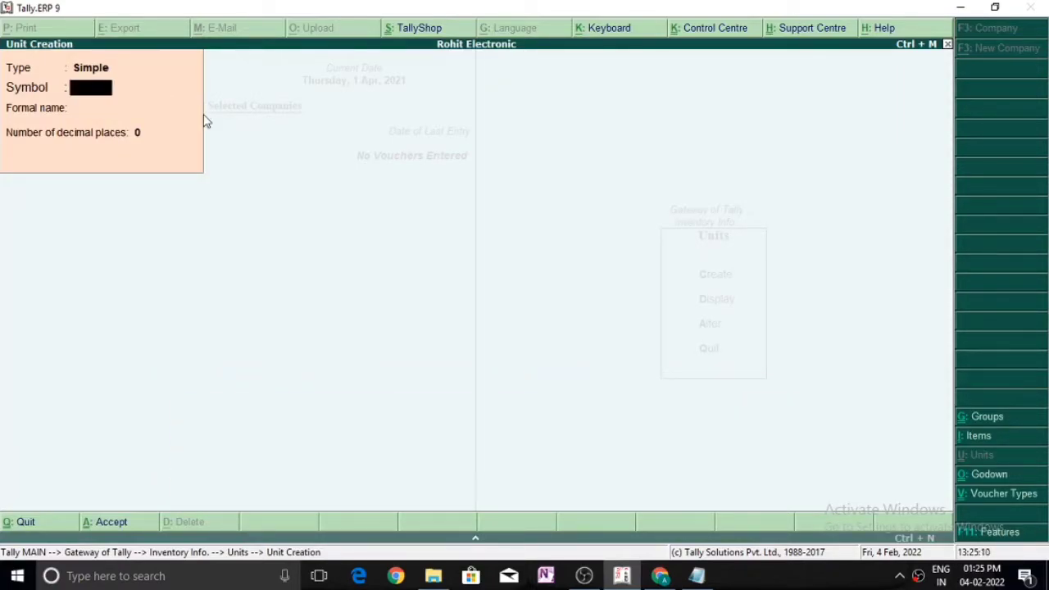
key(Escape)
key(Return)
key(Escape)
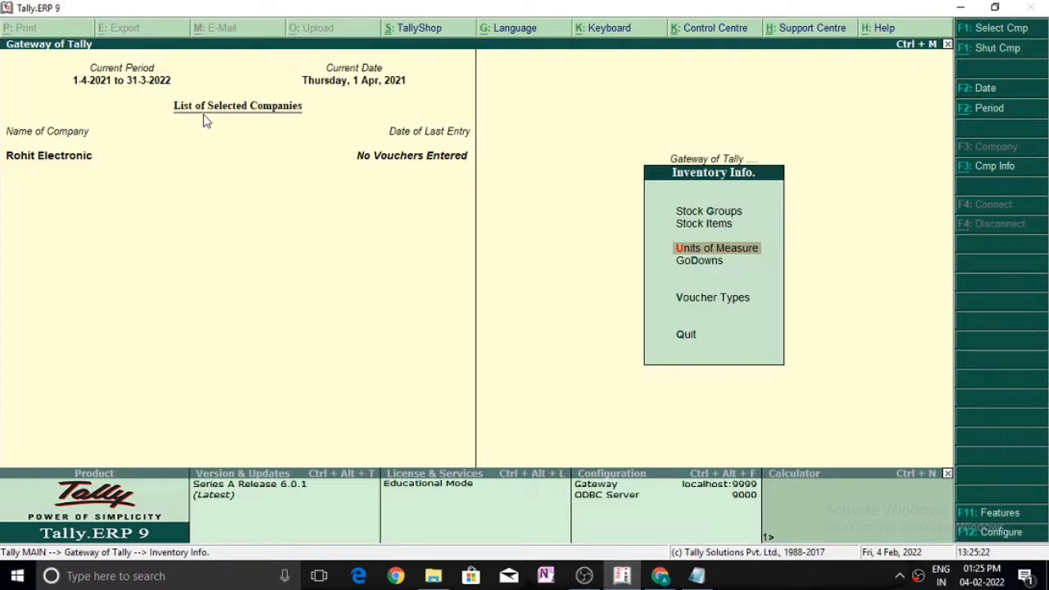
Start a new single stock item named Washing Machine under Primary, without an alias.
key(Up)
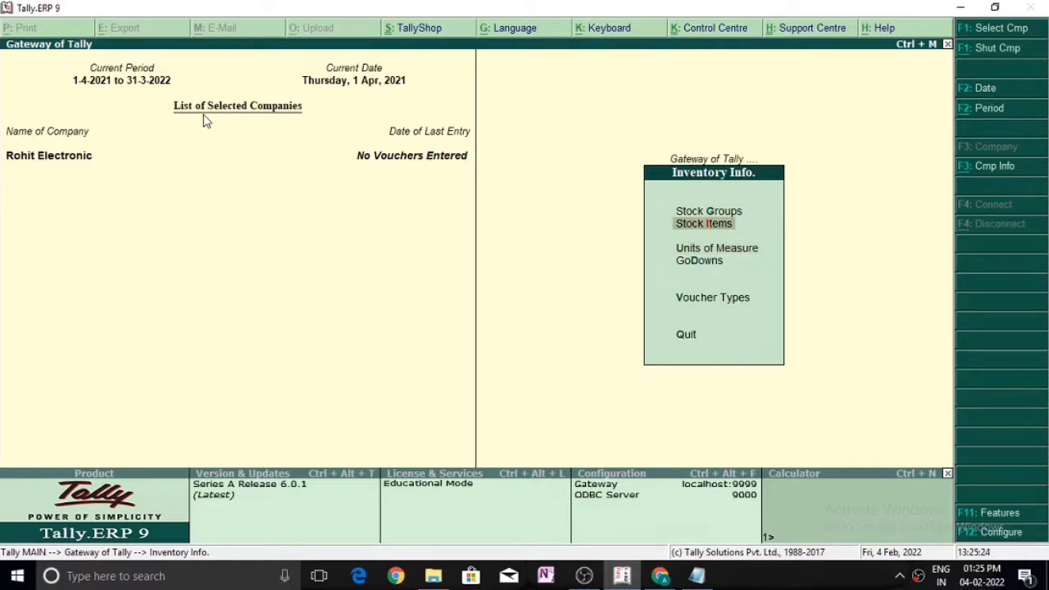
key(Return)
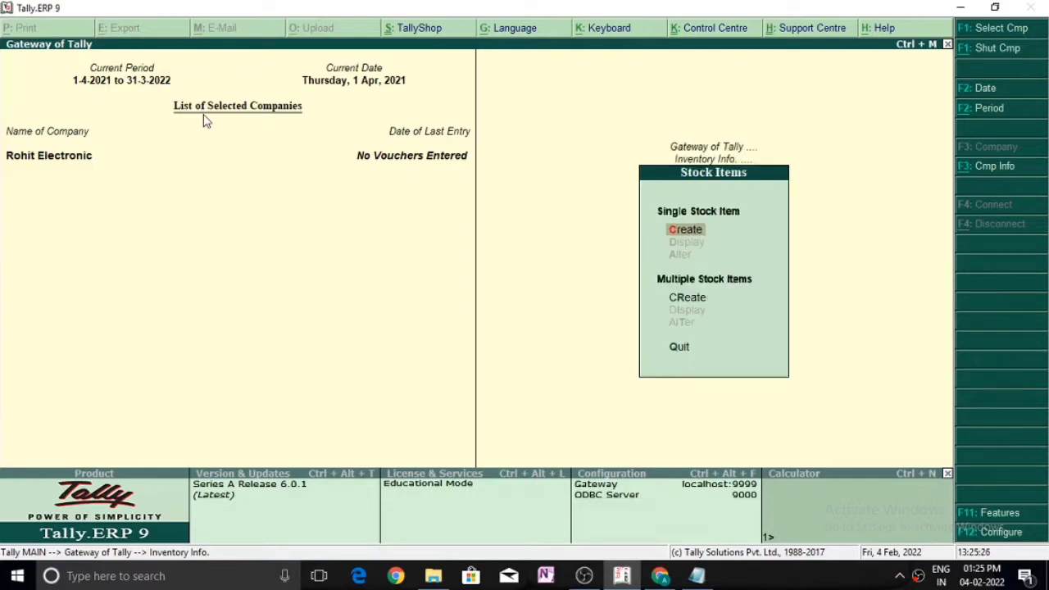
click(203, 113)
key(Return)
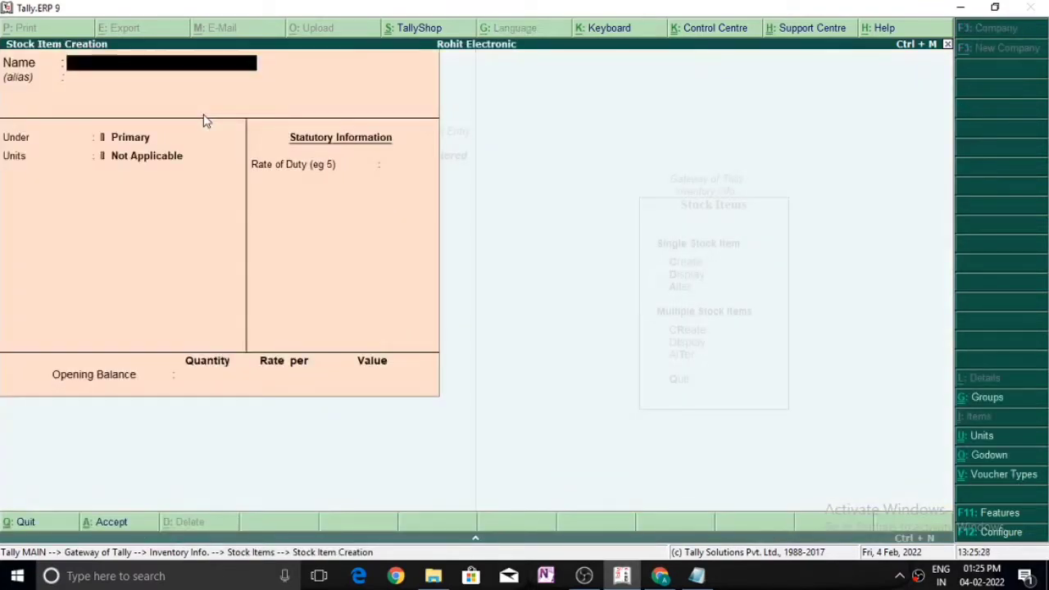
text(Washing M)
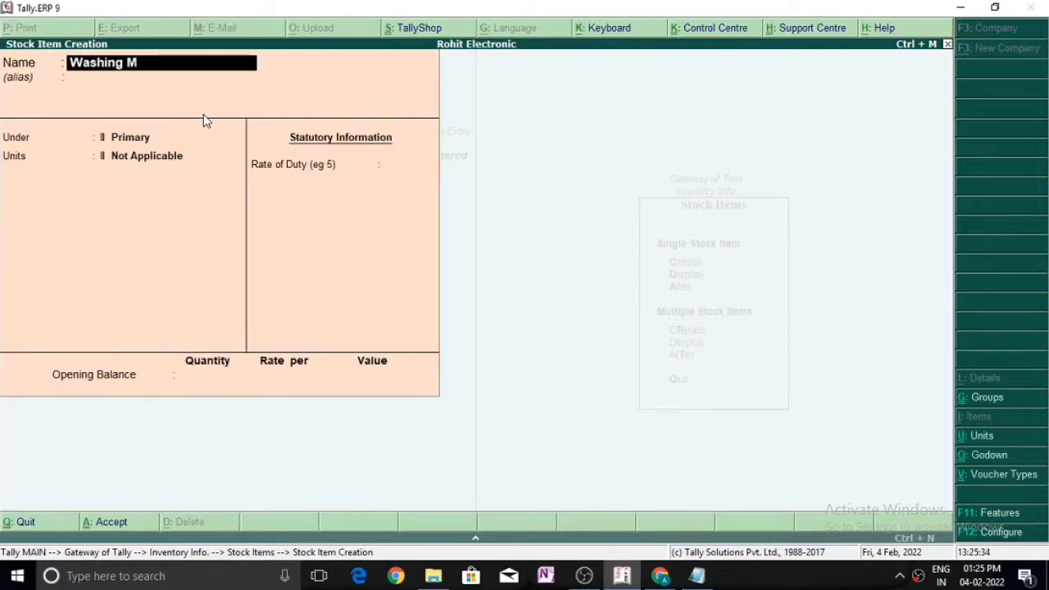
text(achine)
key(Return)
key(Return)
key(Return)
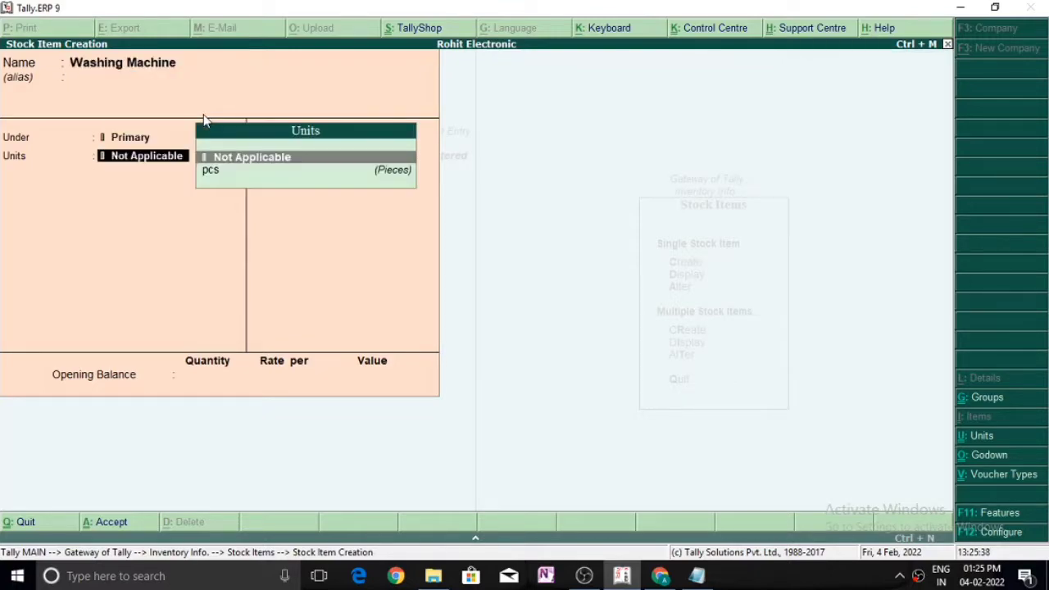
Set the stock item's unit to pcs, save it with a duty rate of 0 and no opening balance, and return to the Gateway of Tally.
key(Down)
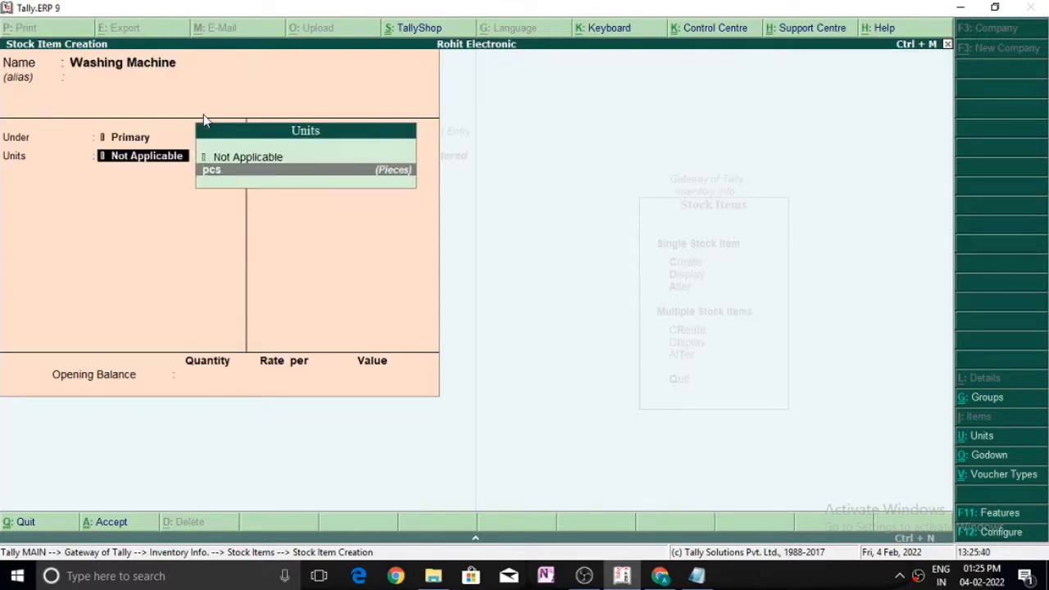
key(Return)
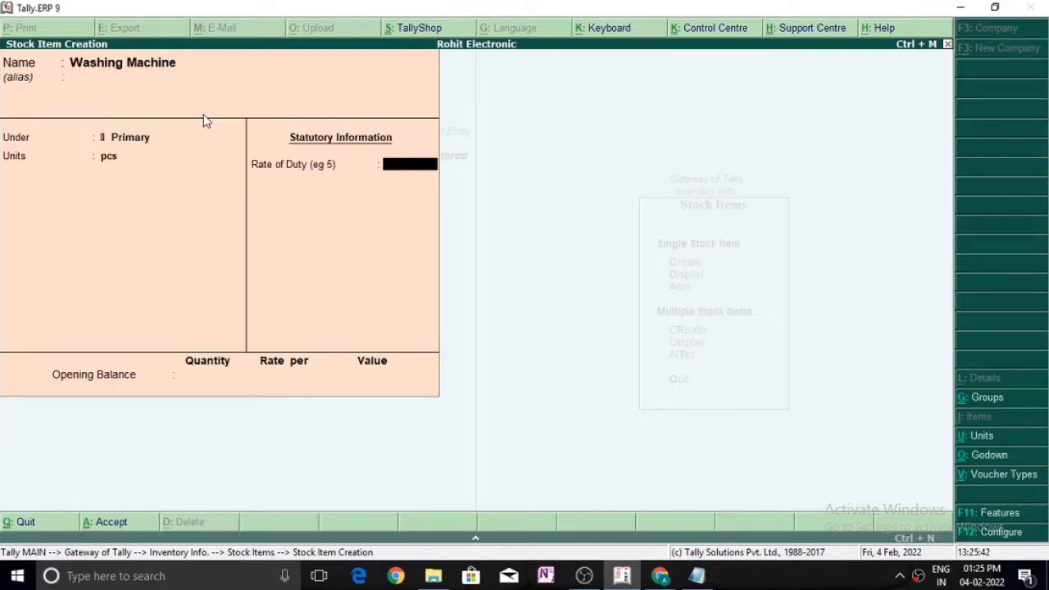
key(Return)
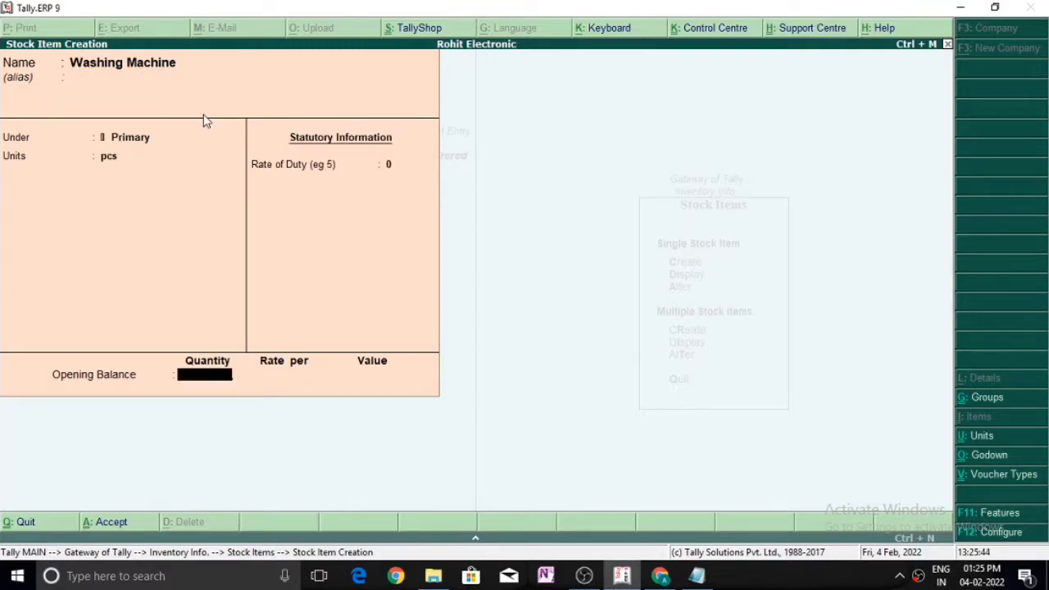
key(Return)
key(Return)
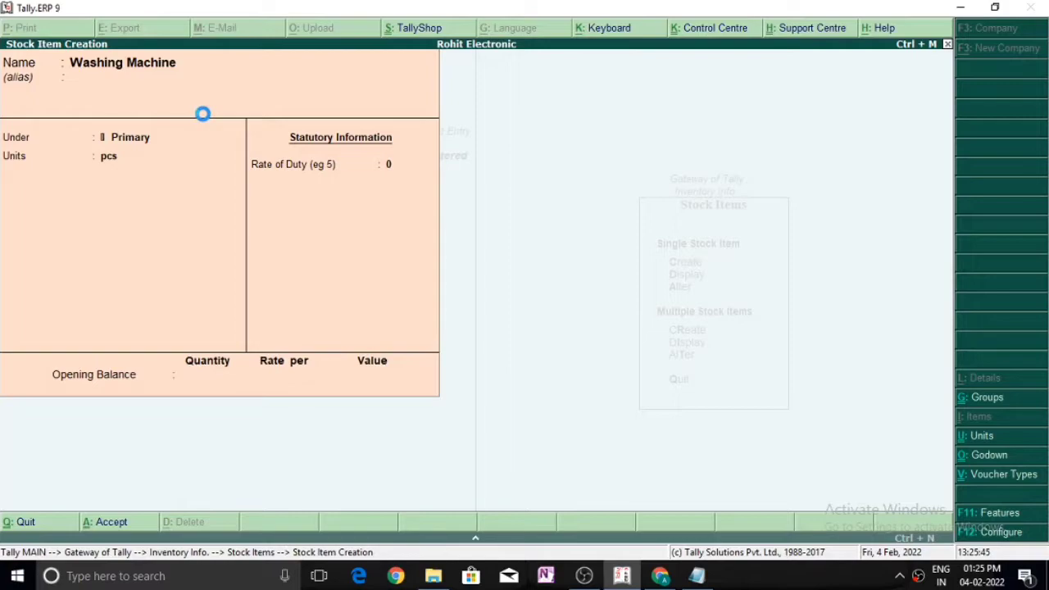
key(Escape)
key(Return)
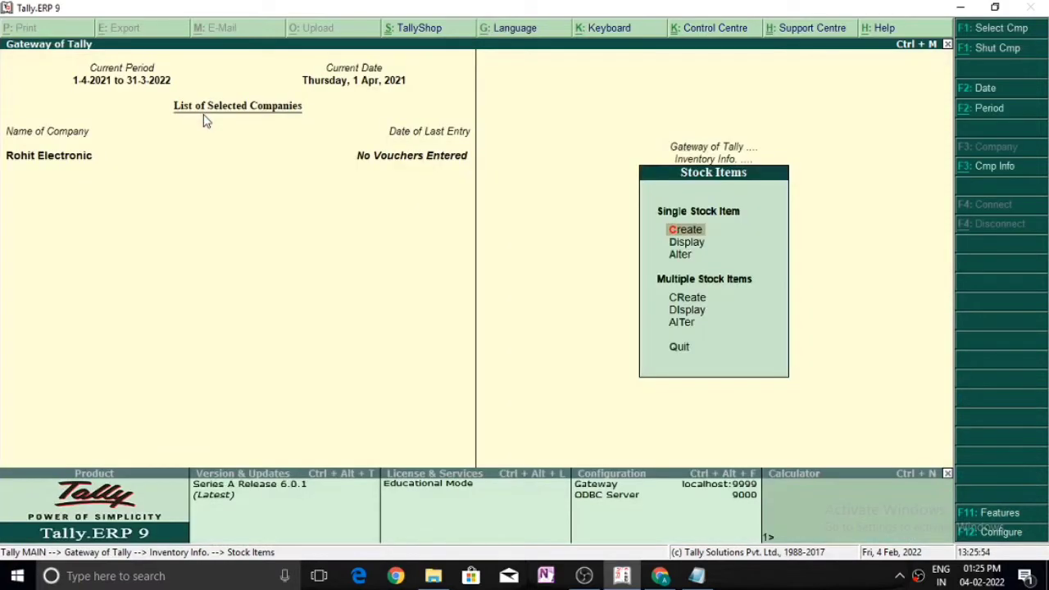
key(Escape)
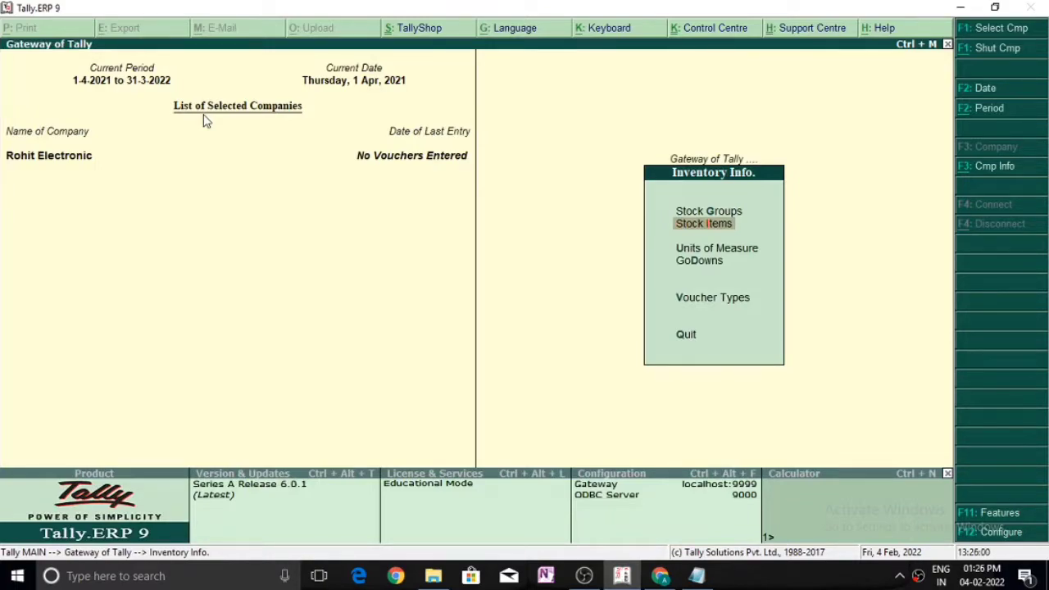
key(Escape)
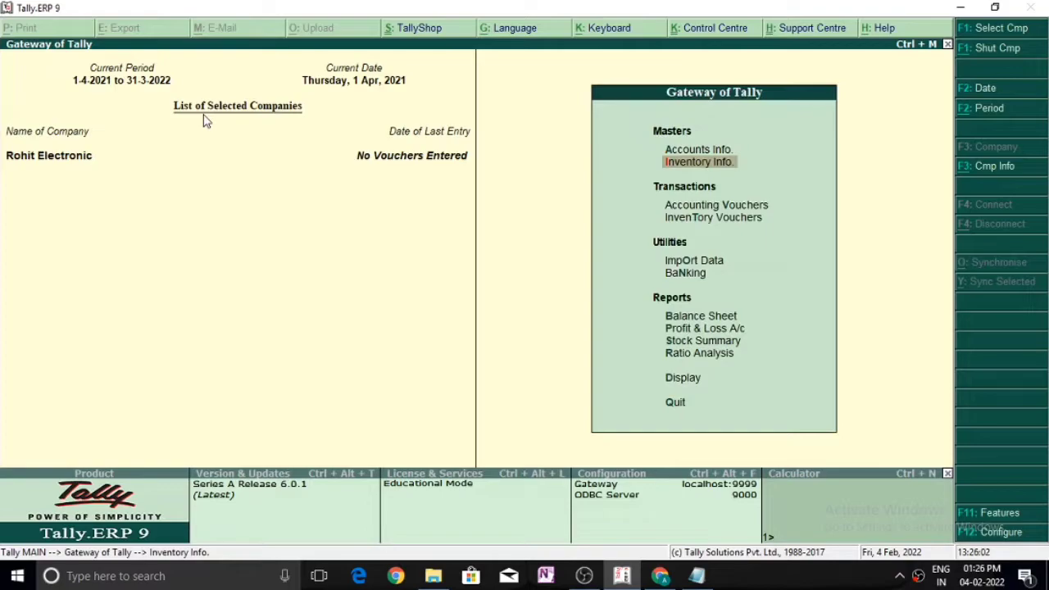
Start a purchase voucher with supplier invoice number 97979 dated 1-Apr-2021 and Cash as the party account, skipping the party details.
key(Down)
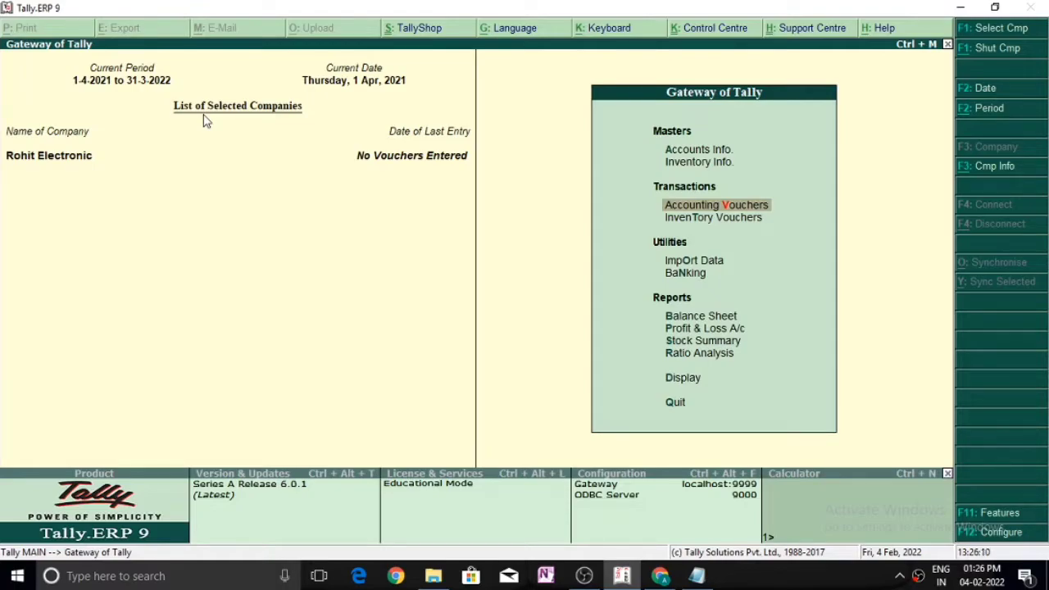
click(634, 199)
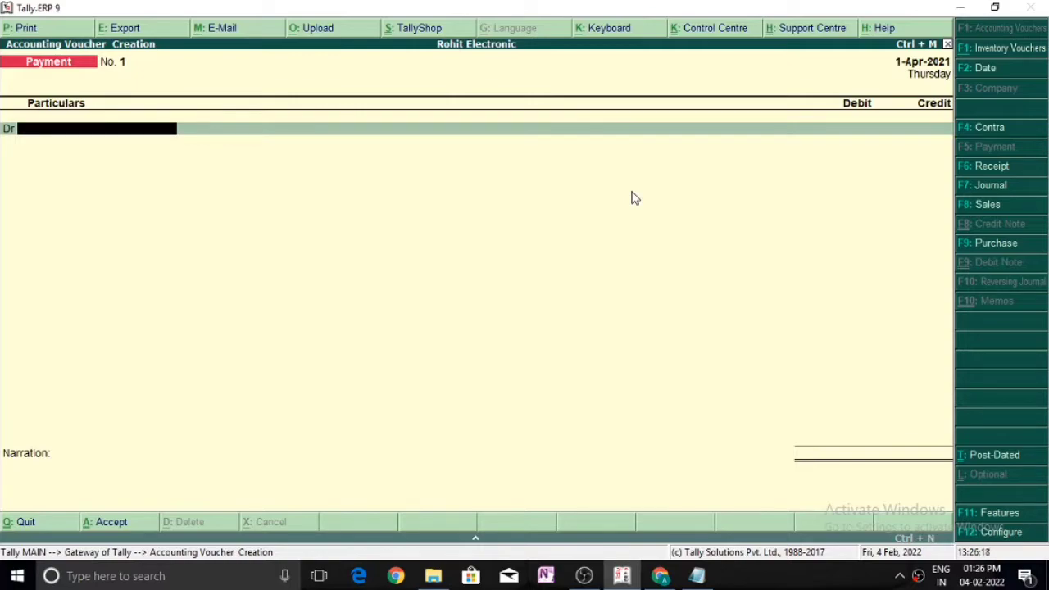
key(F9)
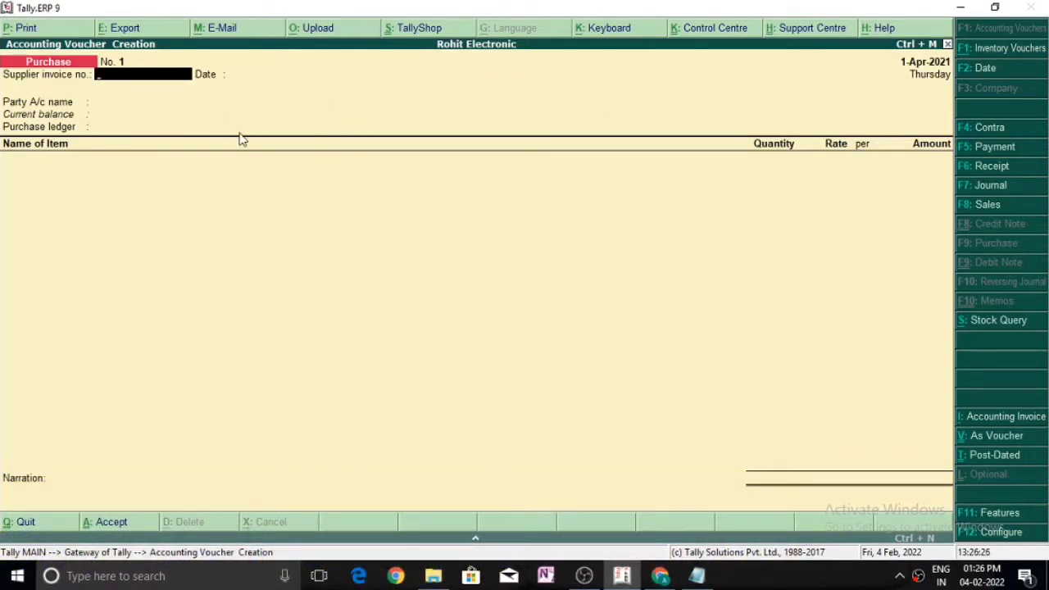
text(97979)
key(Return)
key(Return)
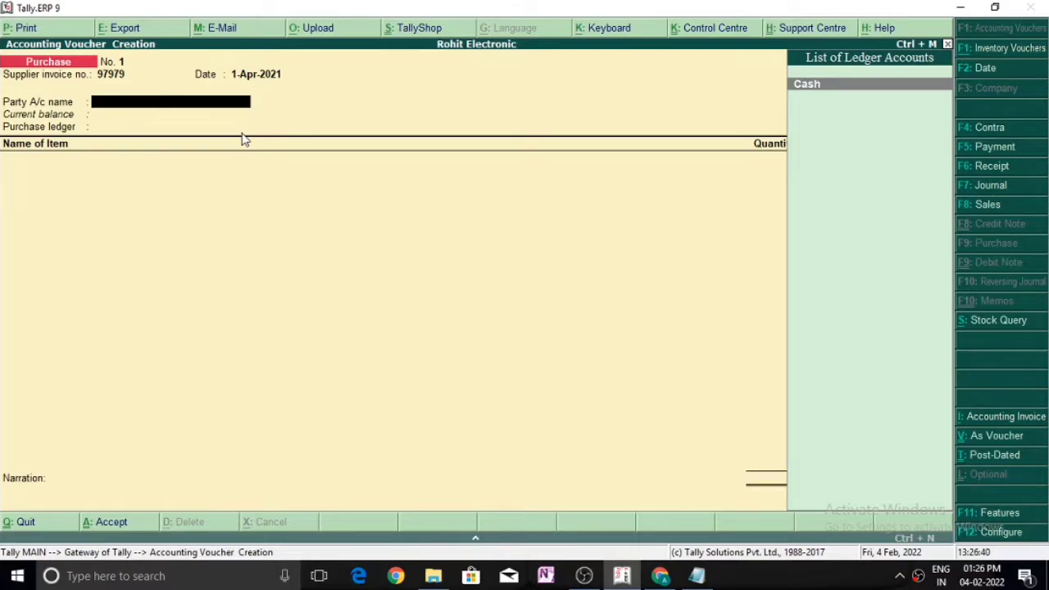
key(Return)
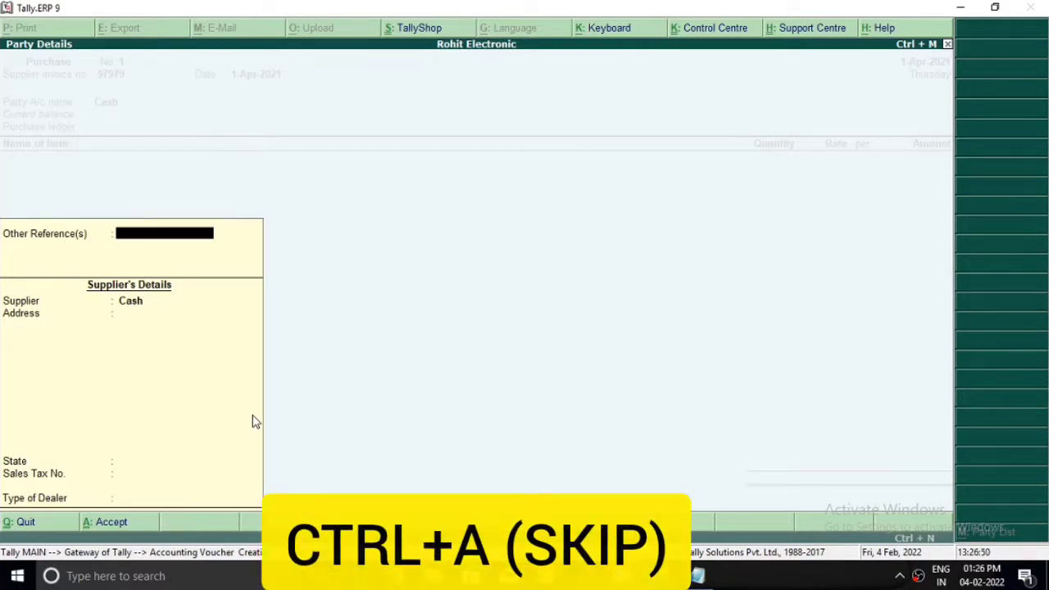
key(ctrl+a)
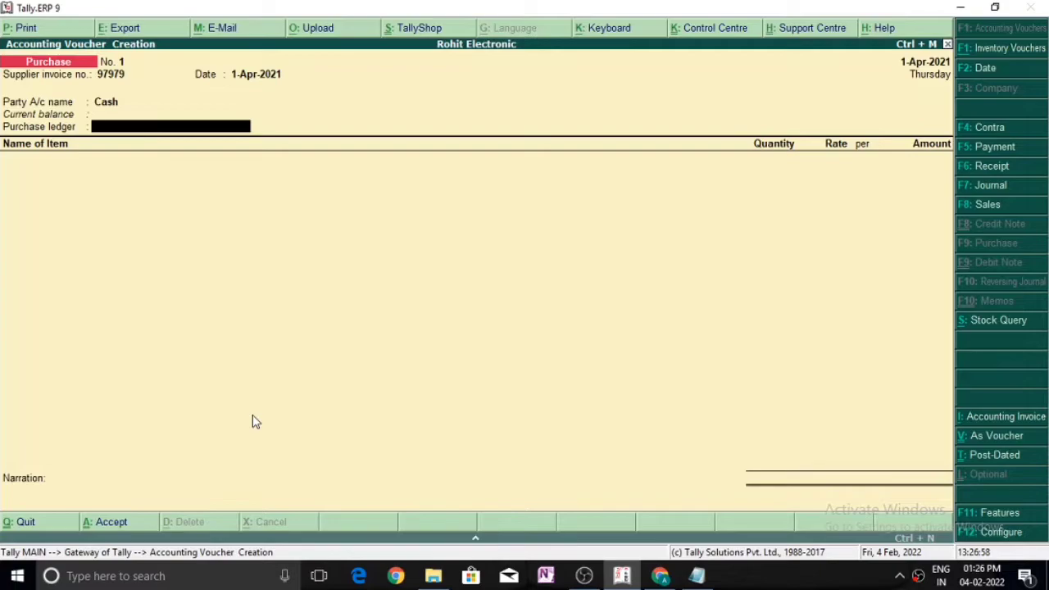
Create the purchase ledger Purchase A/C under Purchase Accounts from within the voucher, with inventory values affected set to Yes.
key(alt+c)
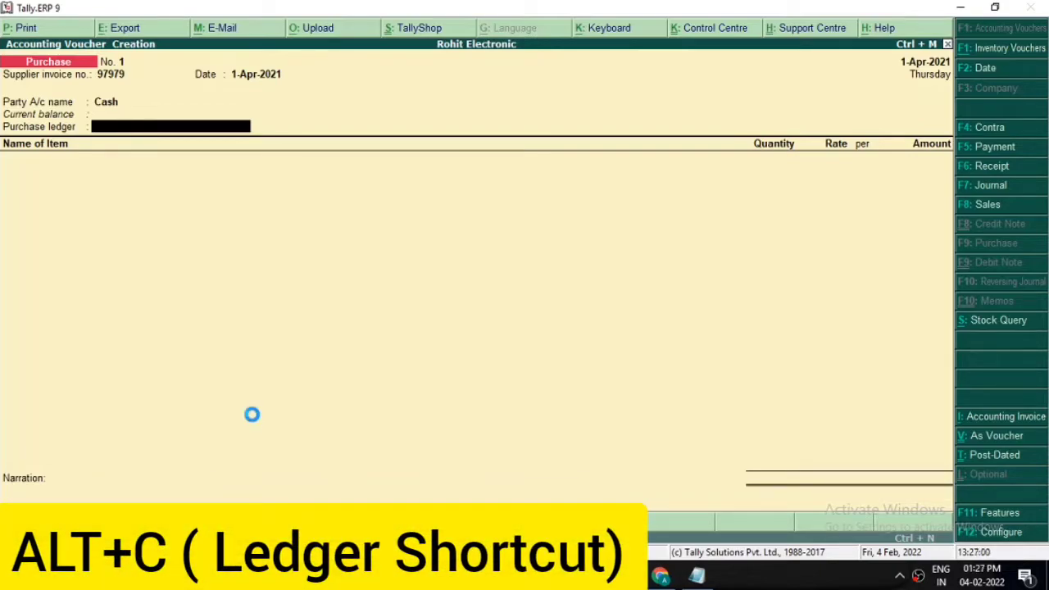
text(P)
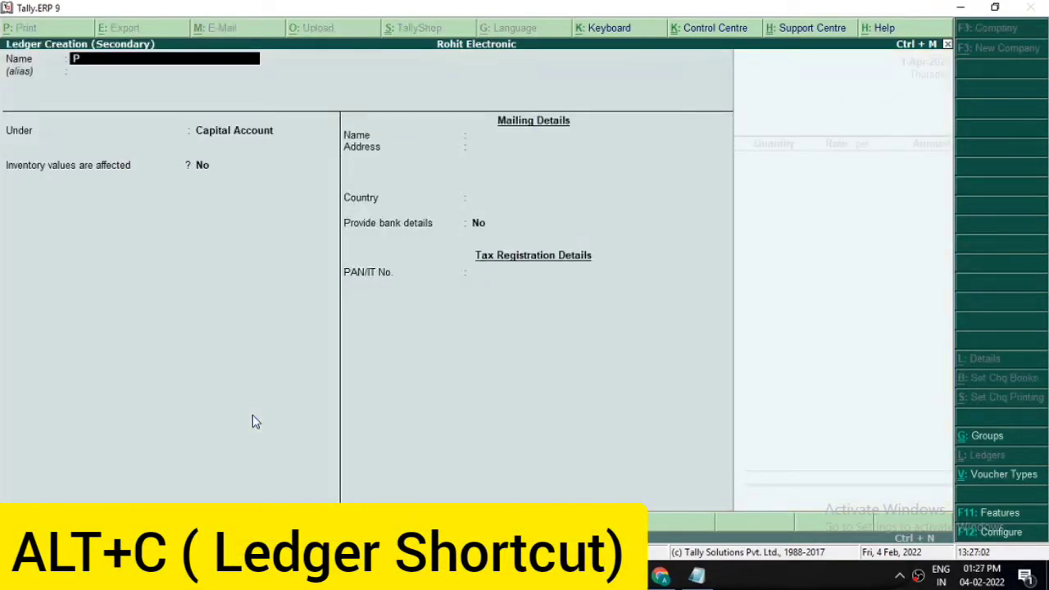
text(urchase)
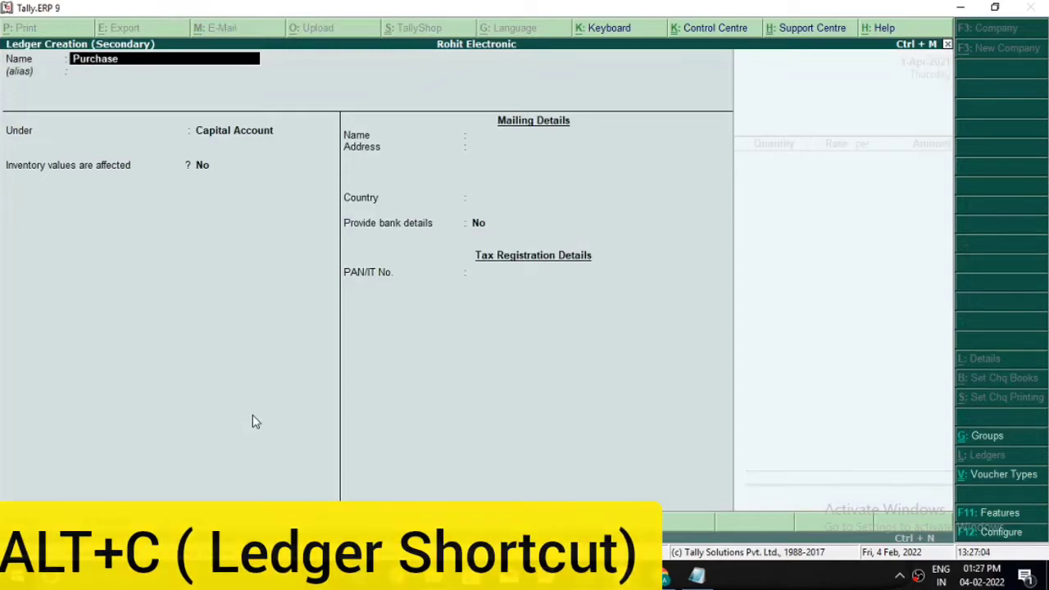
text( A/C)
key(Return)
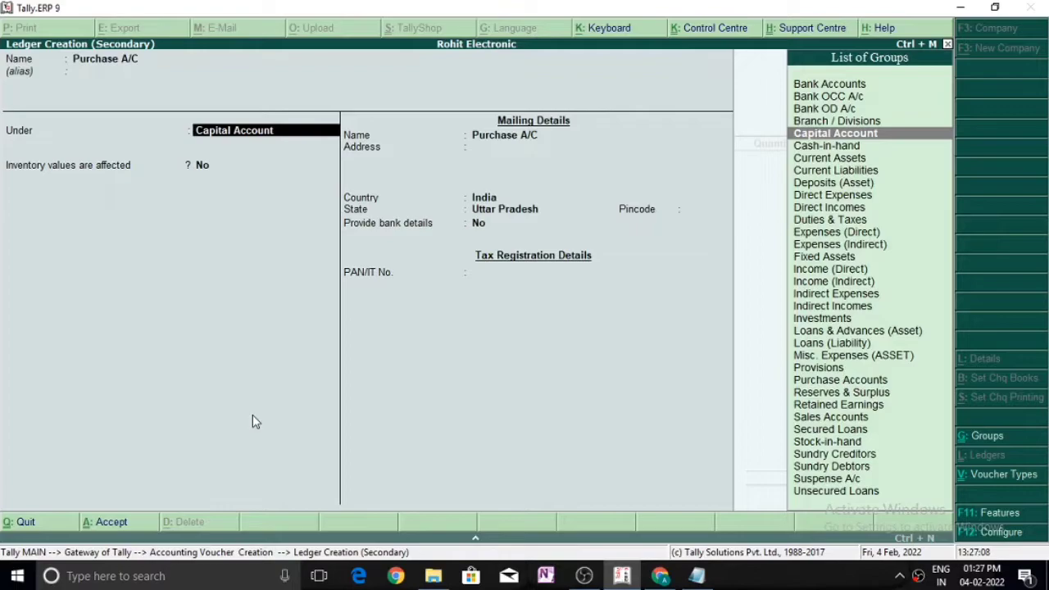
text(P)
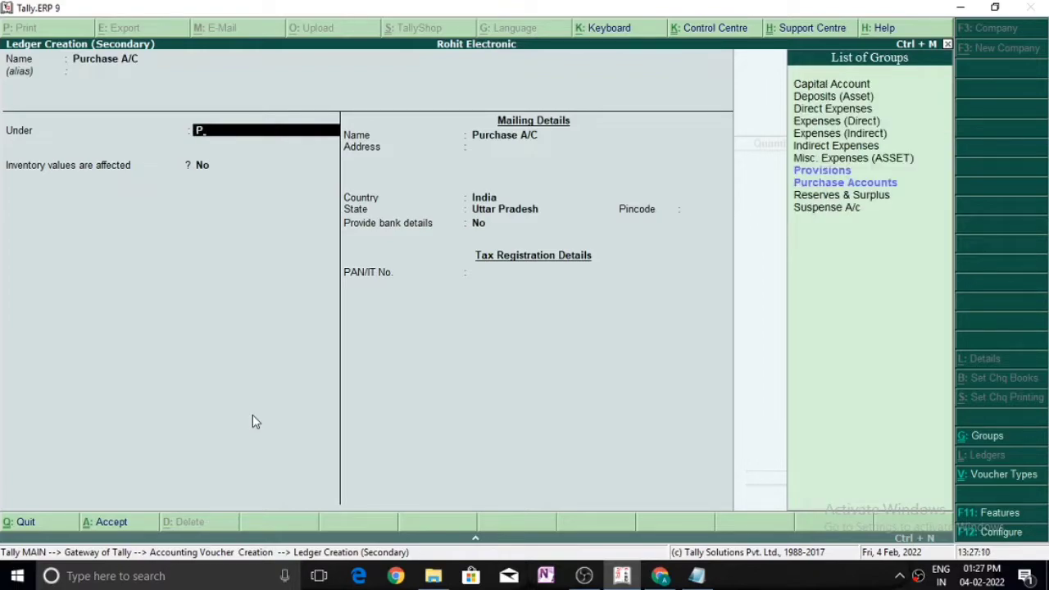
key(Down)
key(Down)
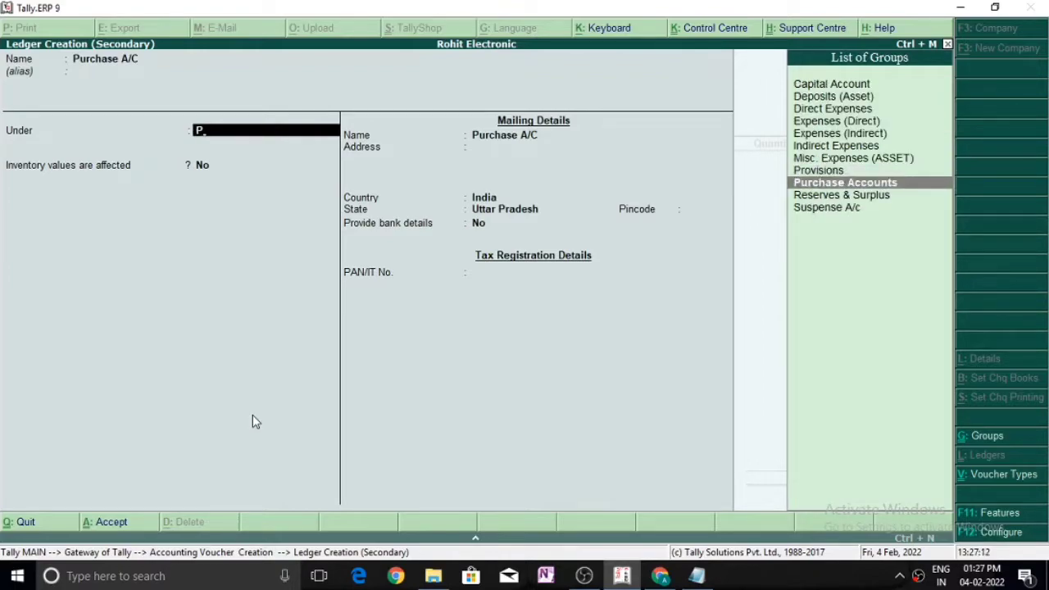
key(Return)
key(y)
key(Return)
key(Return)
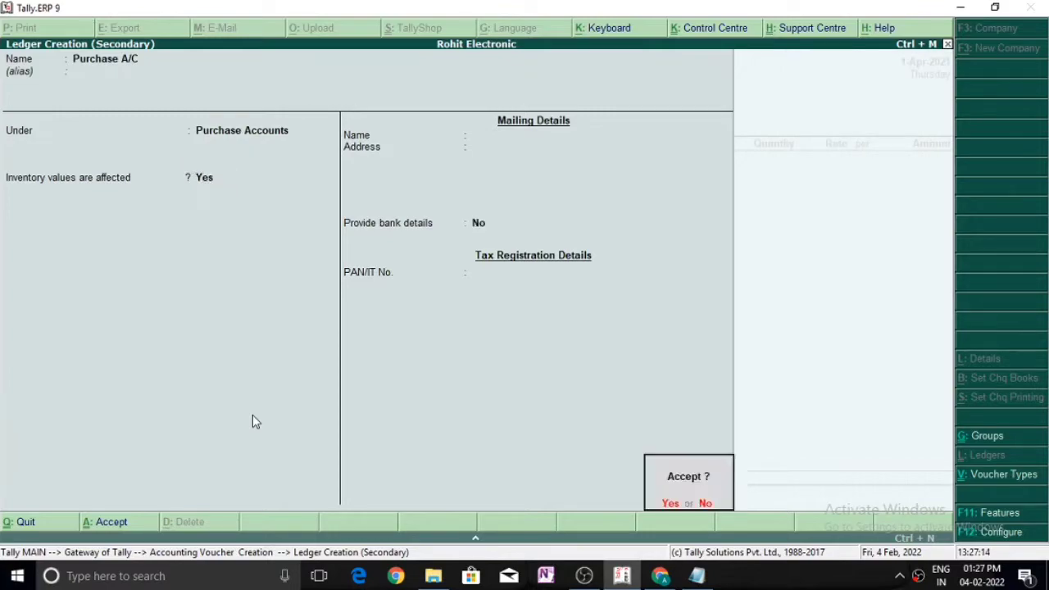
key(Return)
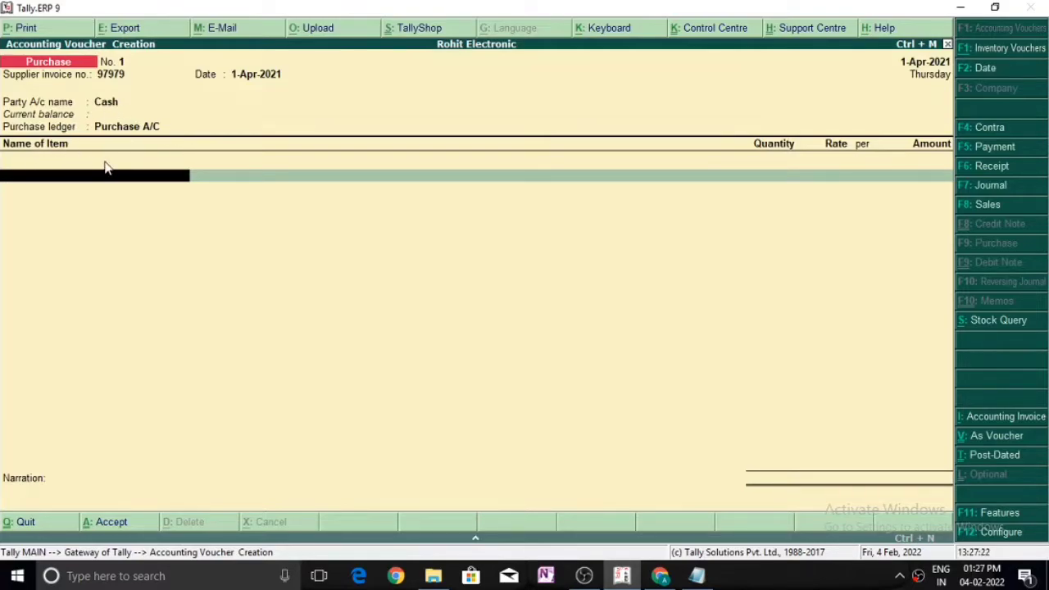
Add Washing Machine to the purchase, allocating 25 pcs at a rate of 20,000 per pcs to the Anand Nagar godown.
text(W)
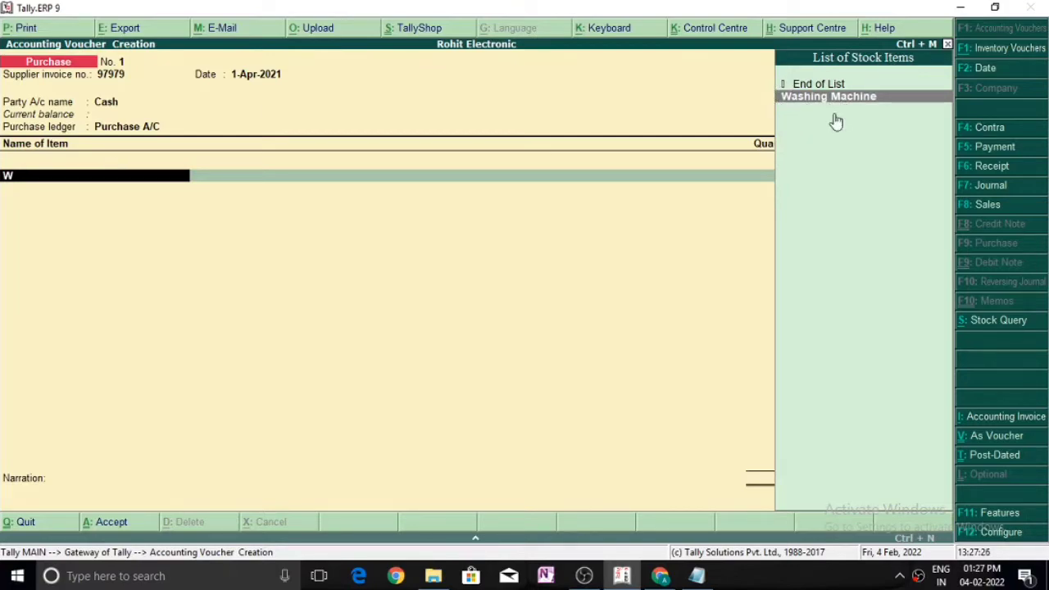
key(Return)
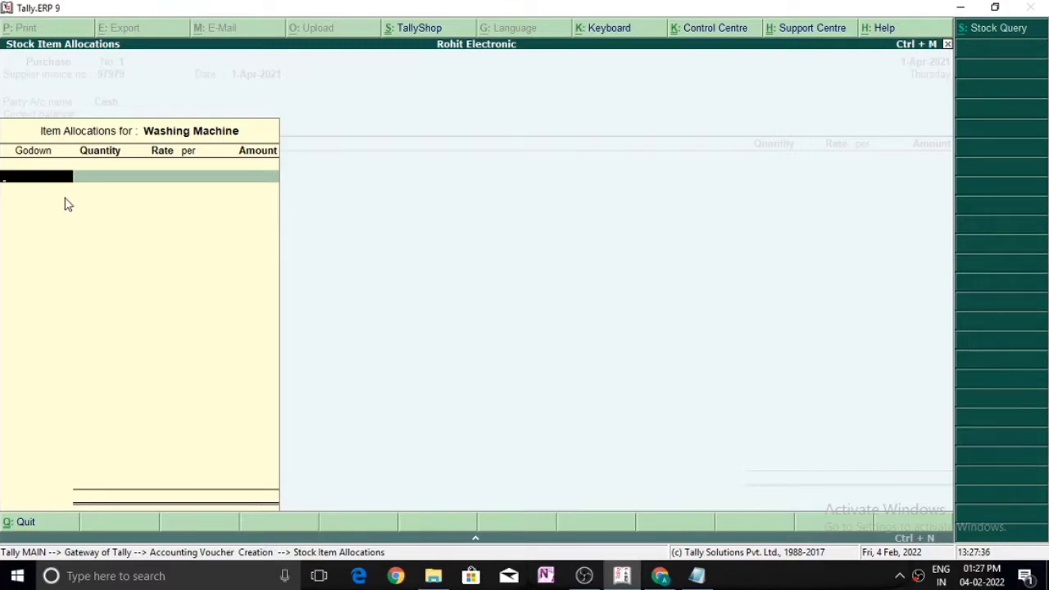
text(A)
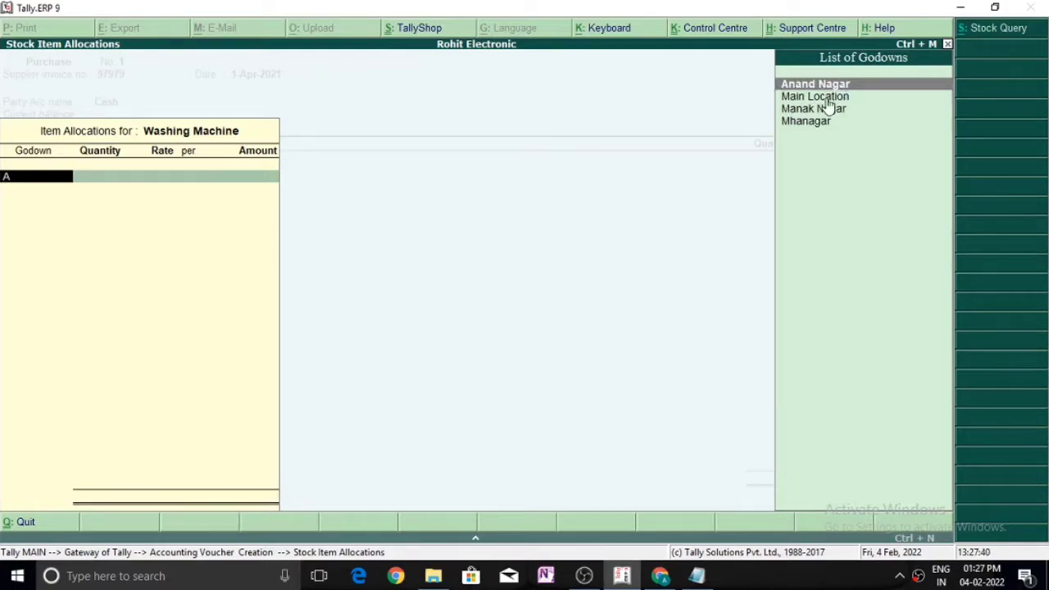
key(Return)
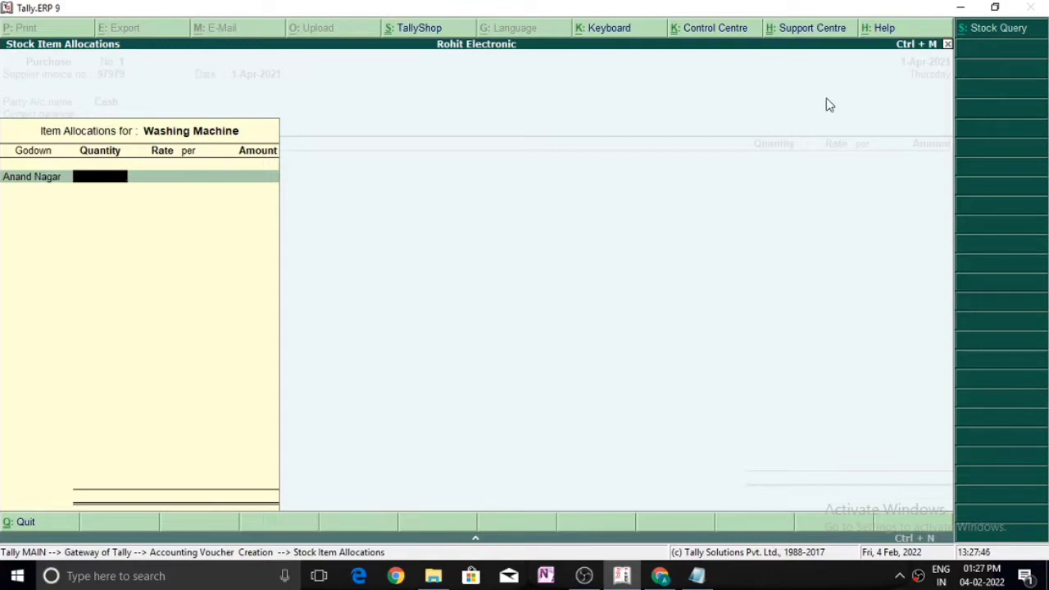
text(25)
key(Return)
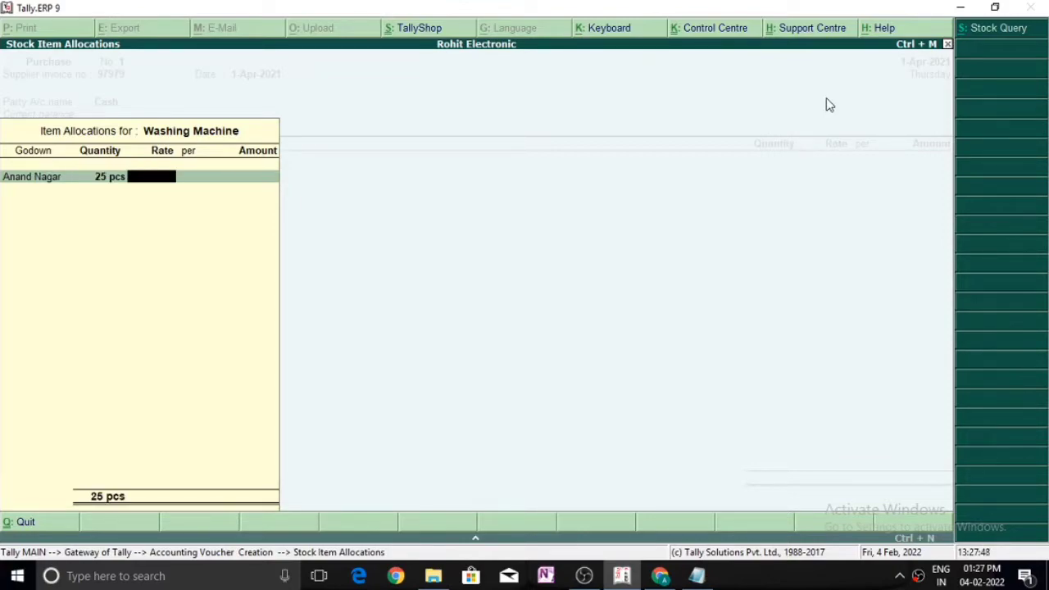
text(20,000)
key(Return)
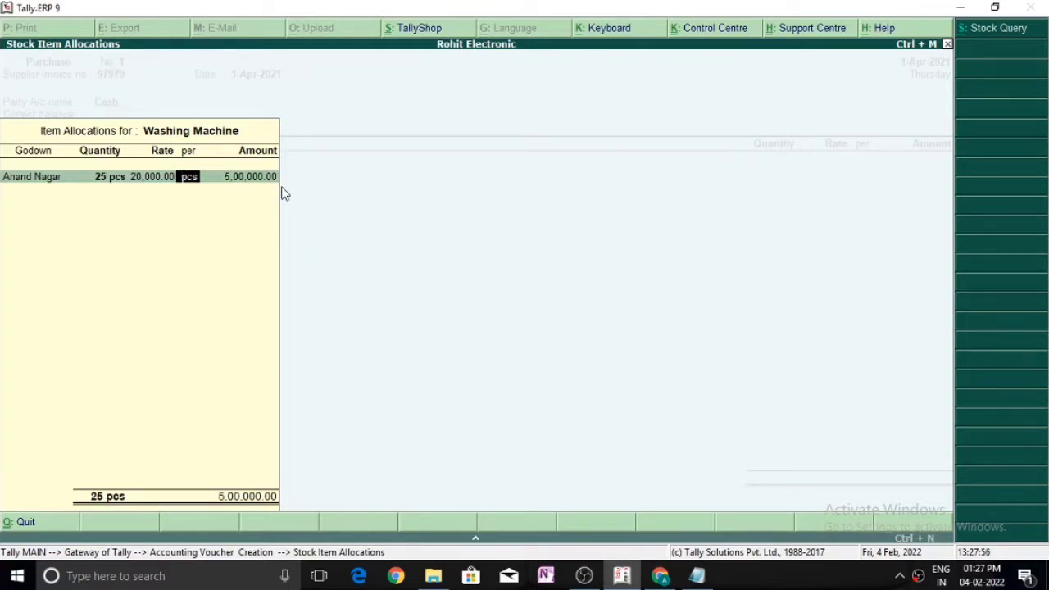
key(Return)
key(Return)
key(Return)
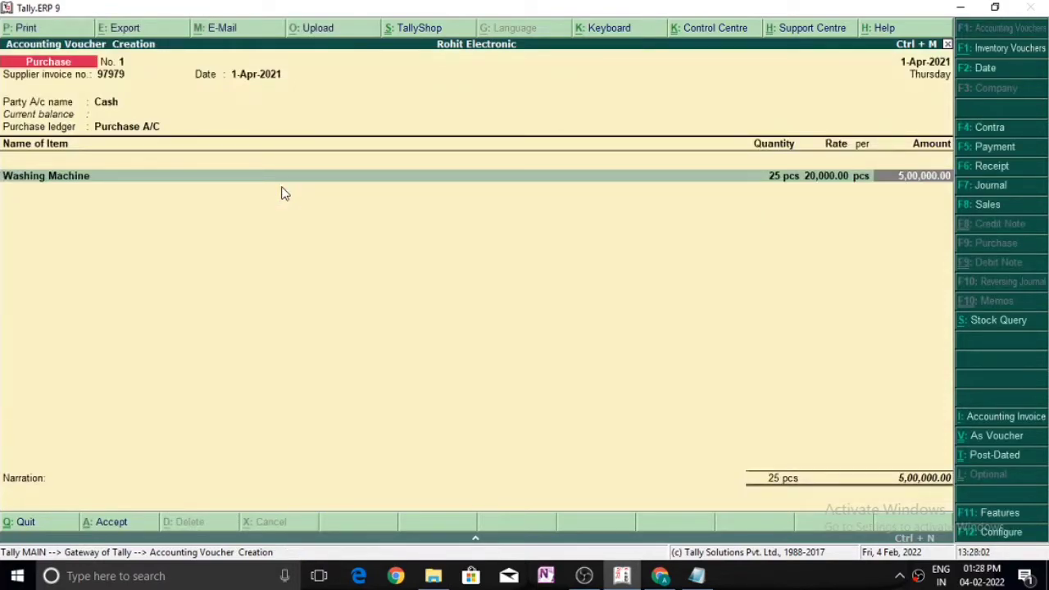
Confirm the Washing Machine line, end the voucher's item list and proceed to the narration.
key(Return)
key(Return)
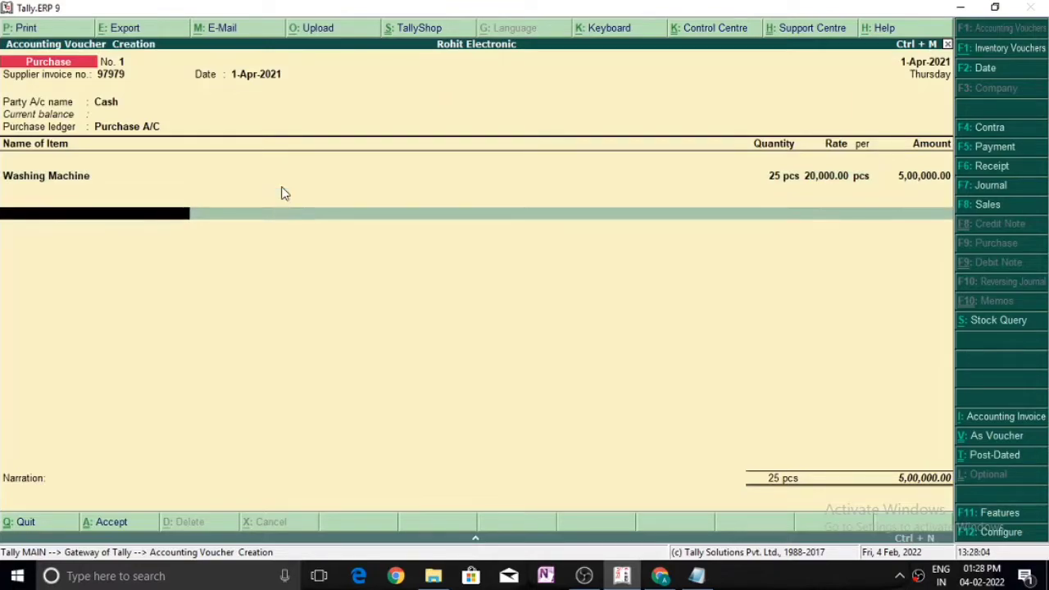
key(Return)
key(Return)
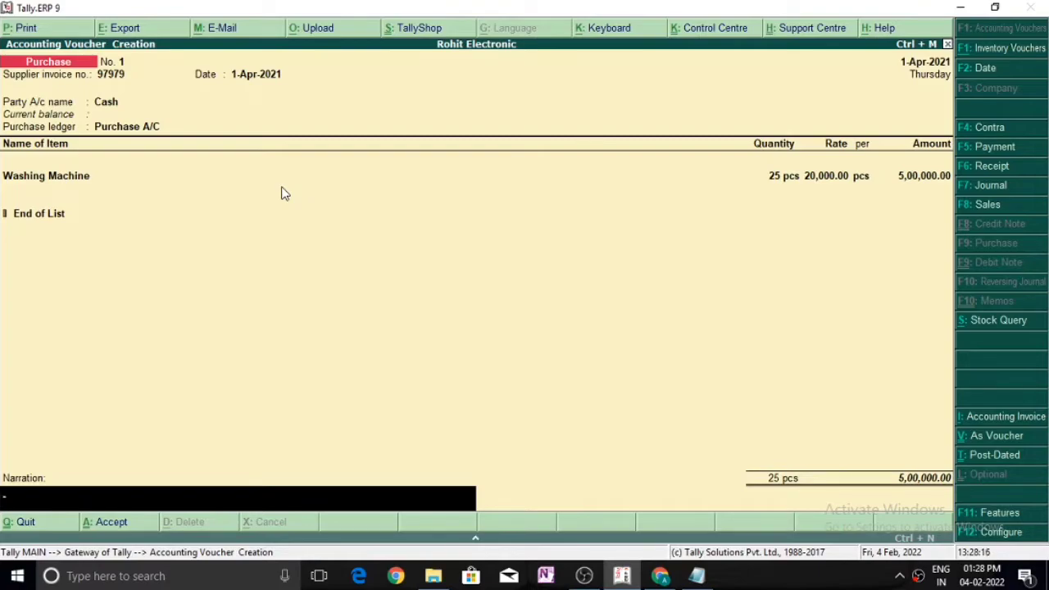
Save the purchase voucher without a narration and quit voucher entry back to the Gateway of Tally.
key(Return)
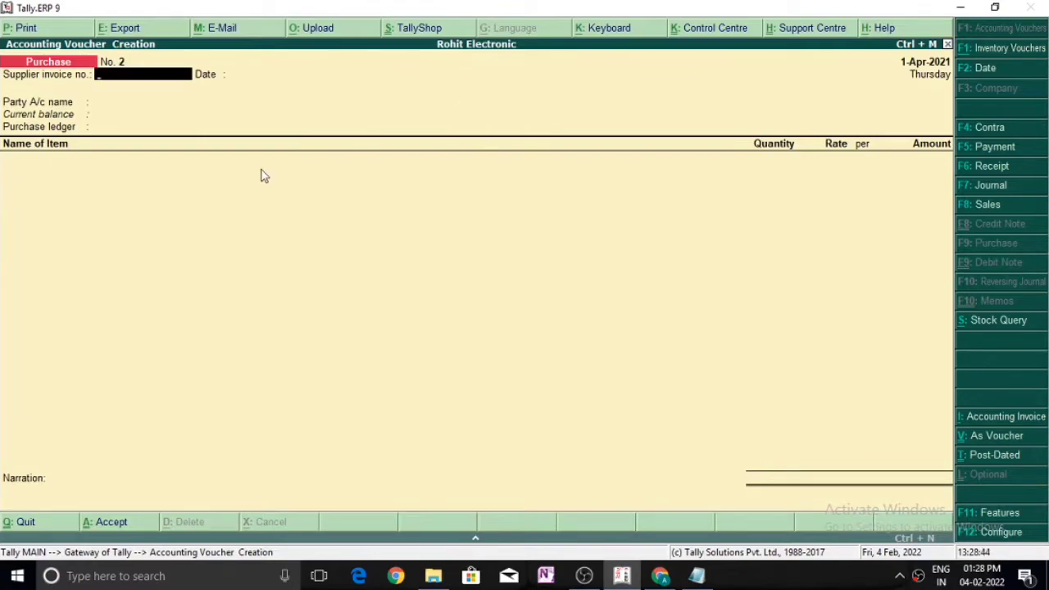
key(Escape)
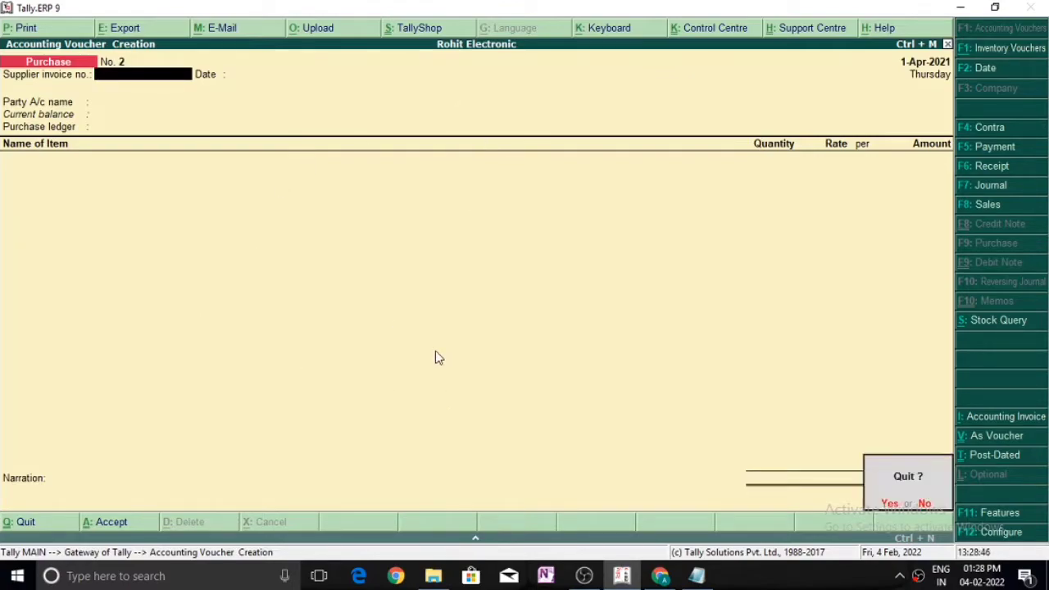
key(Return)
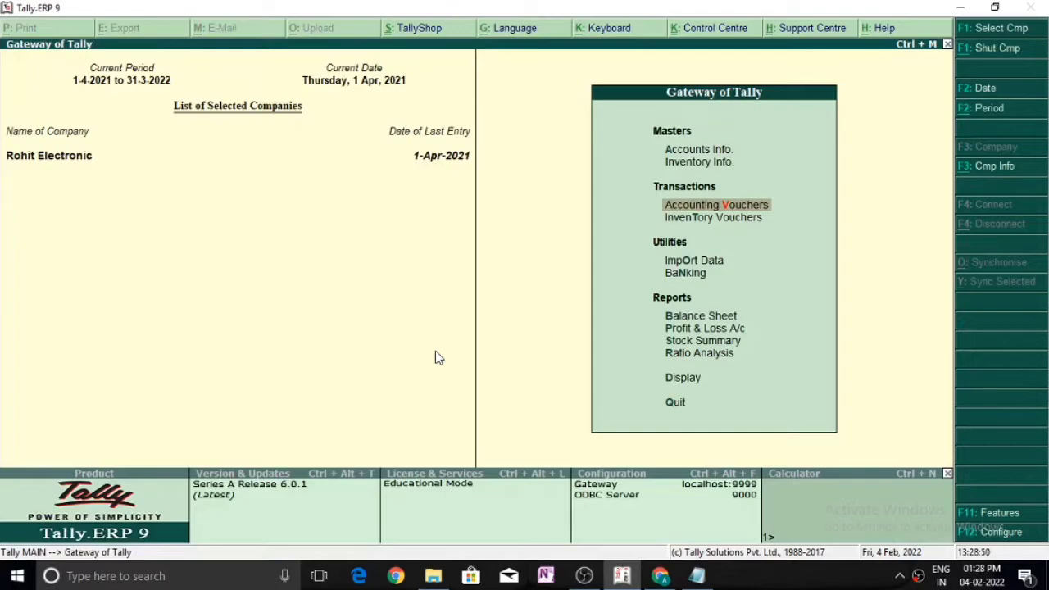
Examine the godown-wise Washing Machine stock in the detailed Stock Summary, then return to the Gateway of Tally.
key(Down)
key(Down)
key(Down)
key(Down)
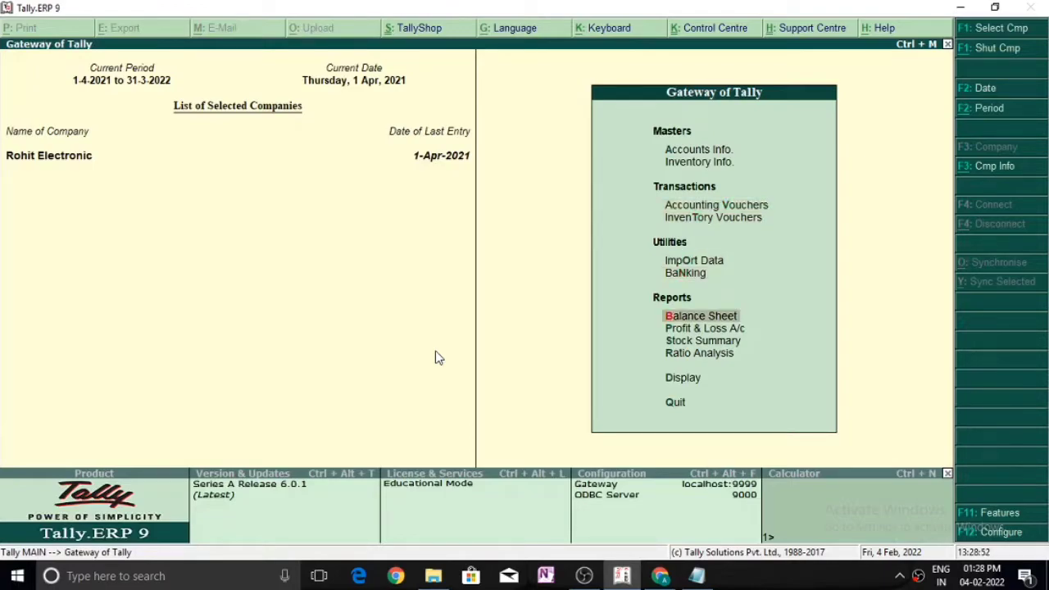
key(Down)
key(Down)
key(Return)
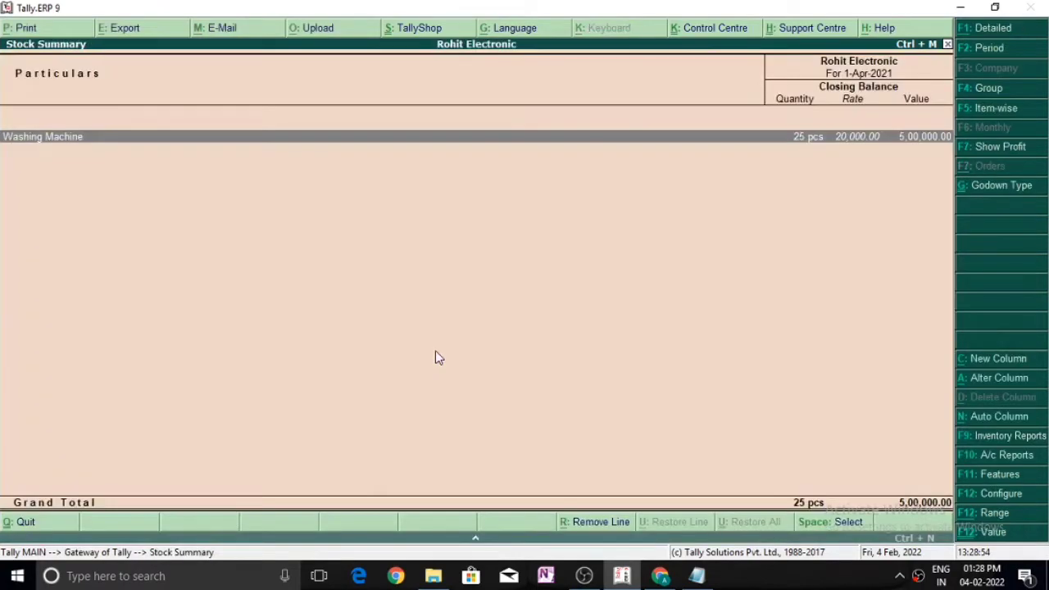
key(alt+F1)
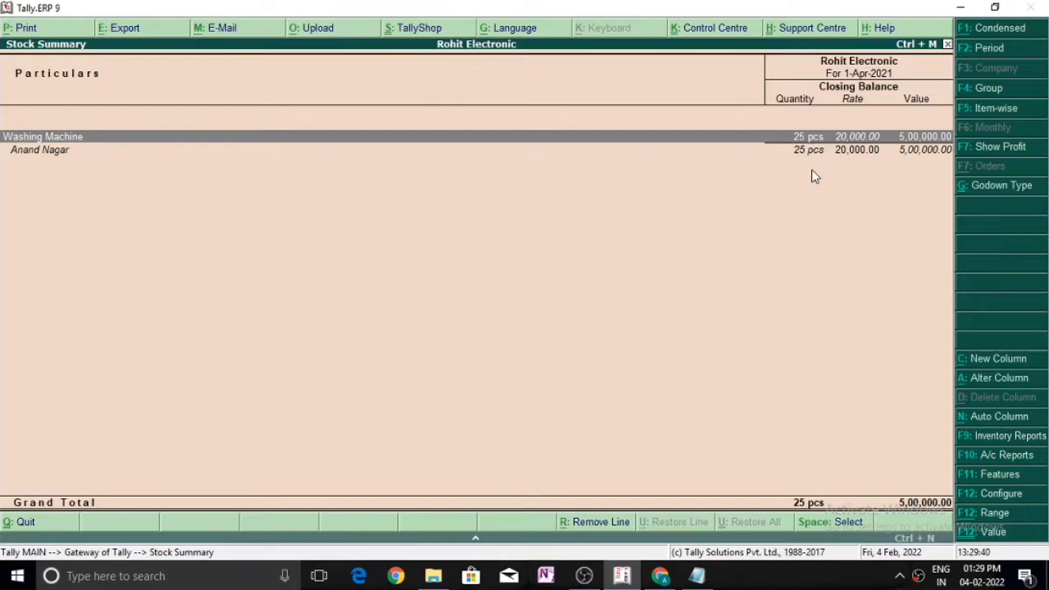
key(Escape)
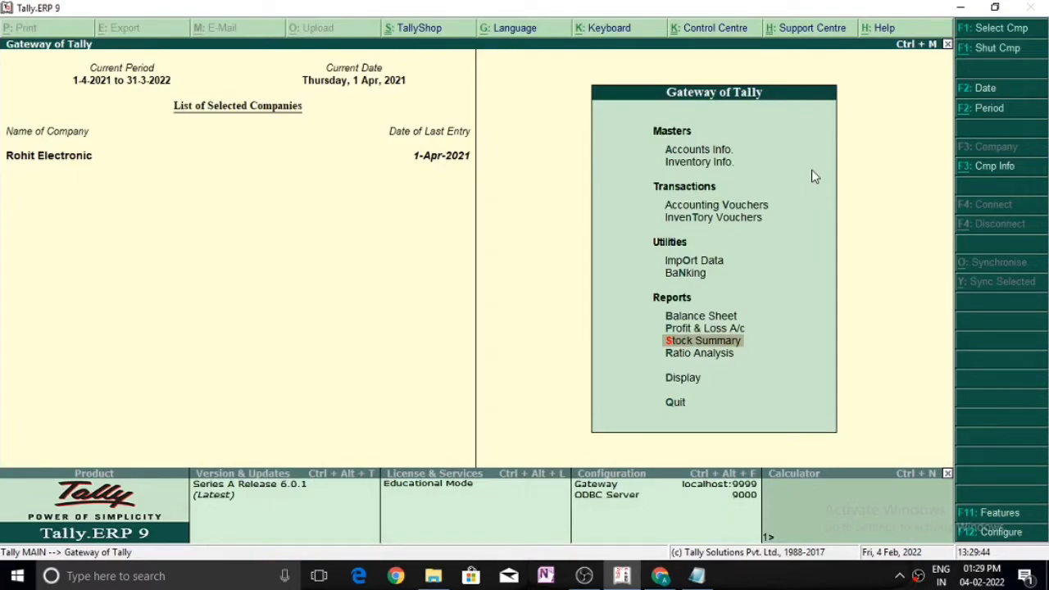
Open a new Stock Journal inventory voucher for the transfer of materials.
key(Up)
key(Up)
key(Up)
key(Up)
key(Up)
key(Up)
key(Down)
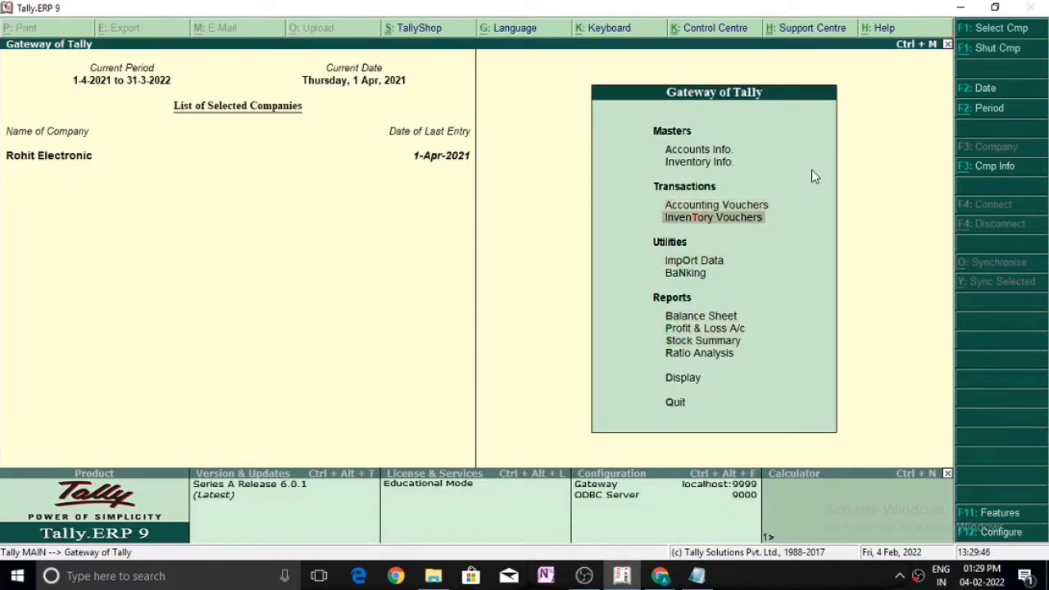
key(Return)
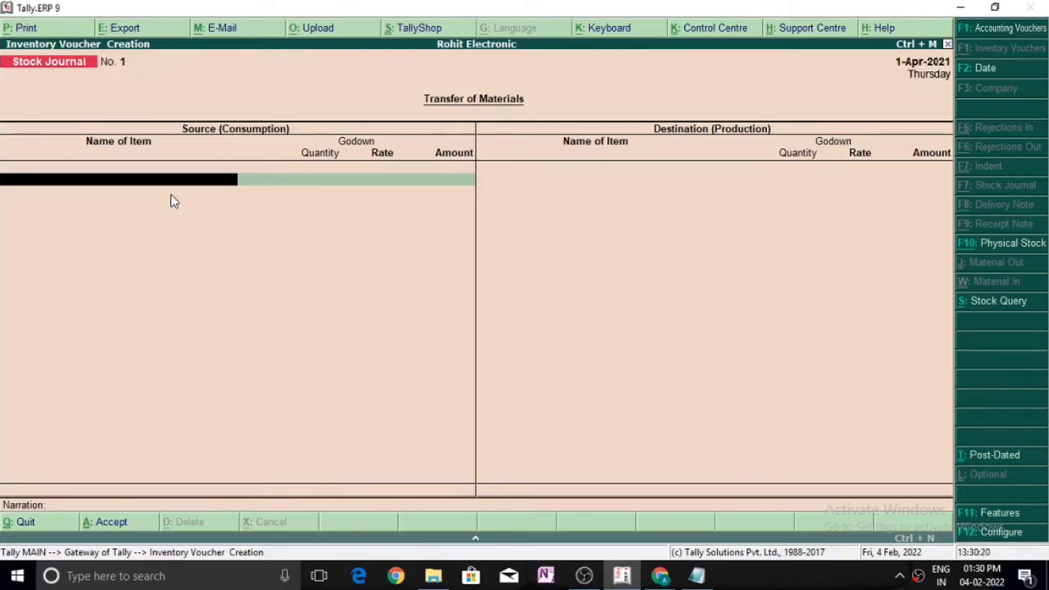
Enter 25 pcs of Washing Machine from the Anand Nagar godown as the source, keeping the 20,000 rate, and end the source list.
text(W)
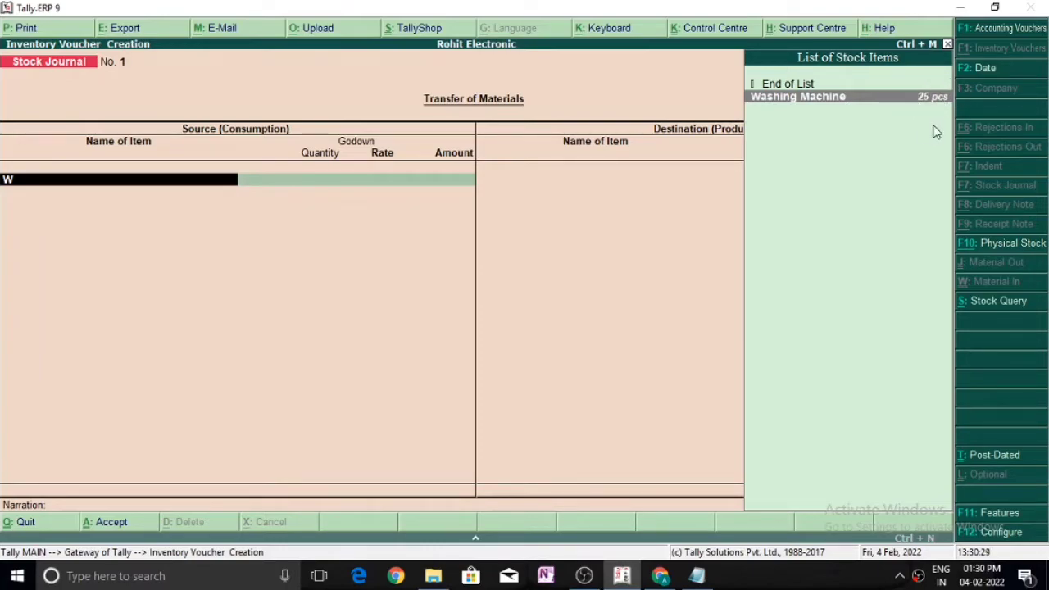
key(Return)
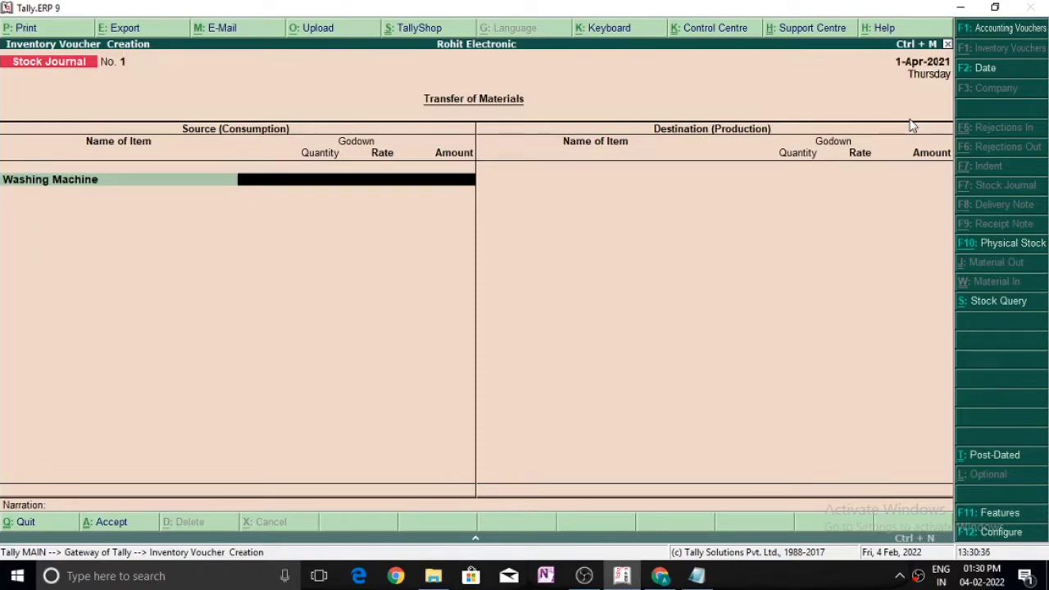
text(25)
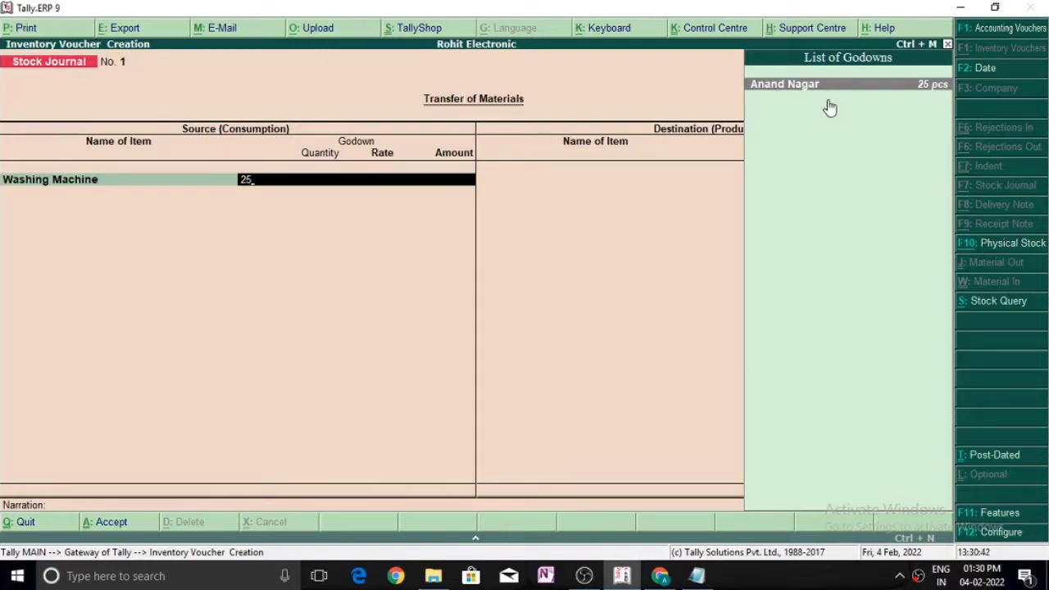
click(929, 90)
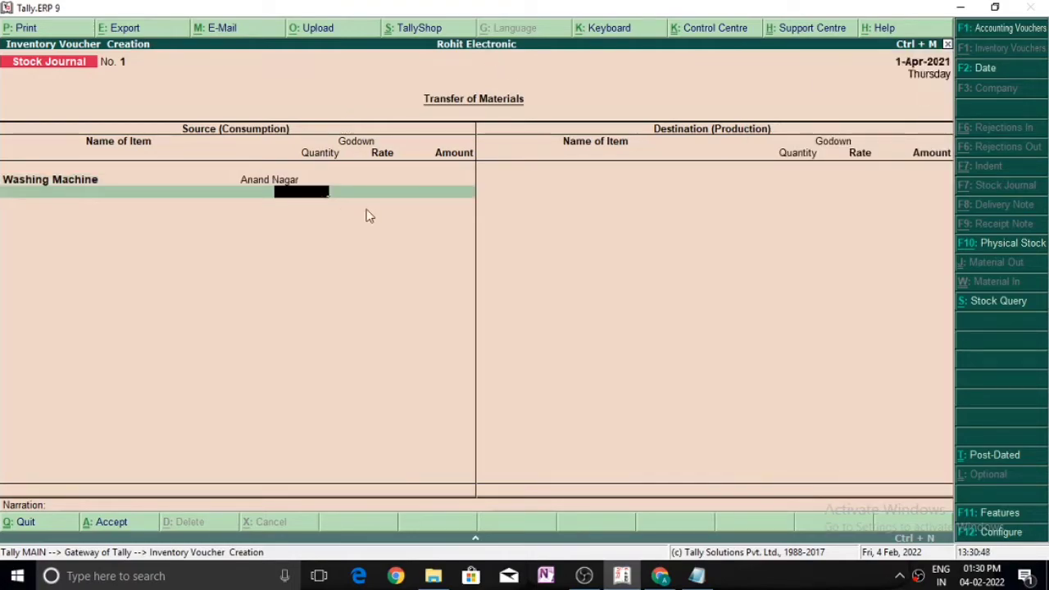
text(25)
key(Return)
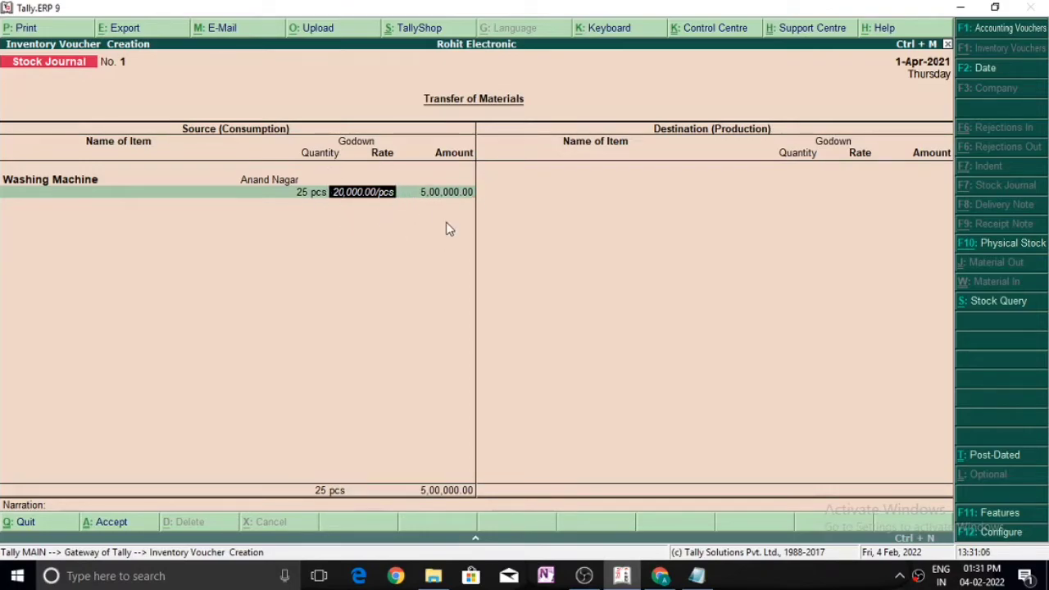
key(Return)
key(Return)
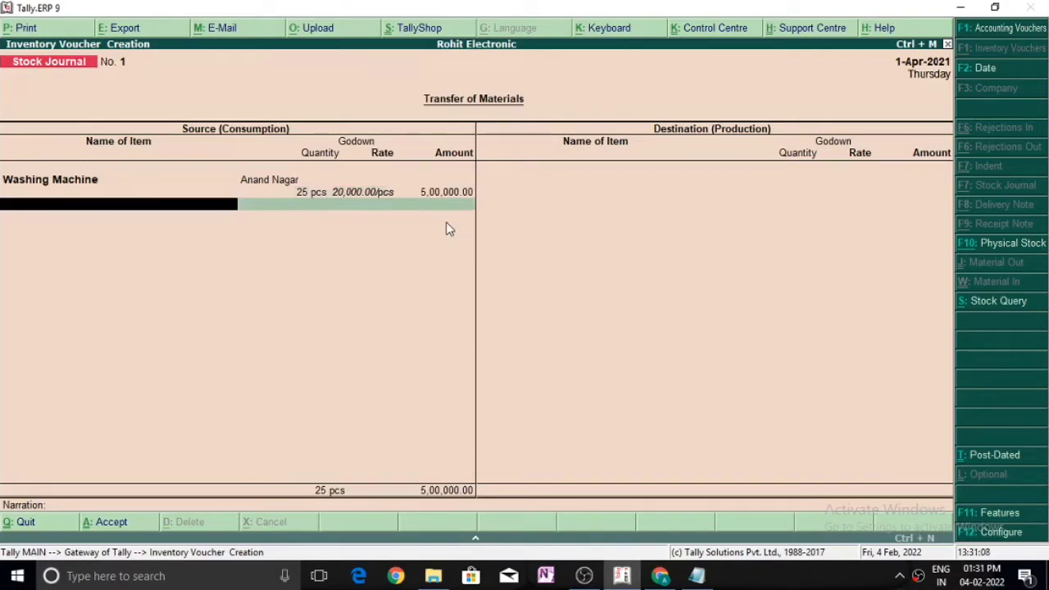
key(Return)
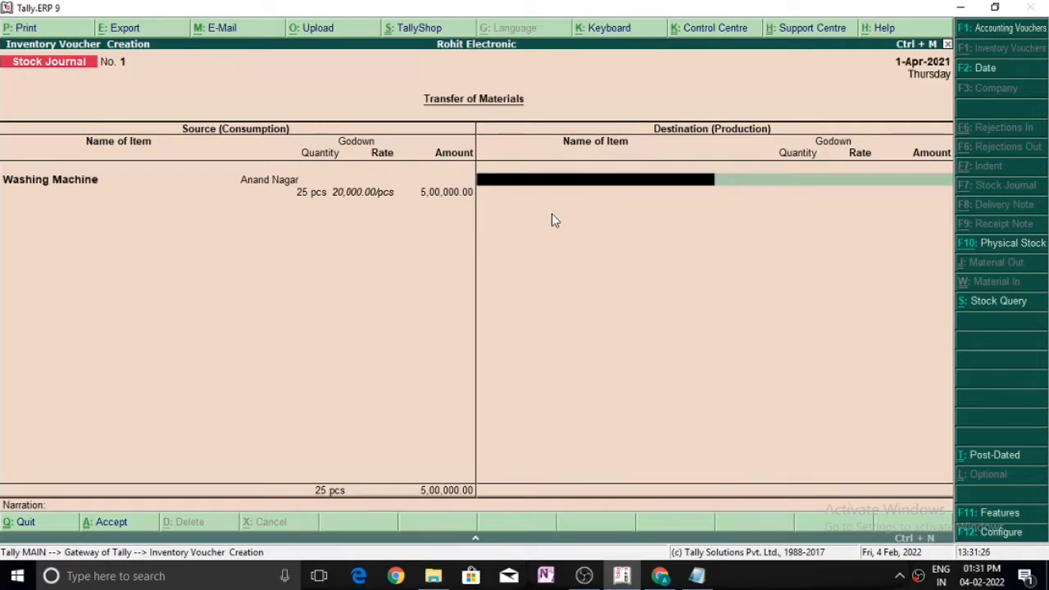
Add Washing Machine to the destination side with 5 pcs in the Anand Nagar godown, keeping the 20,000 rate.
text(w)
key(Return)
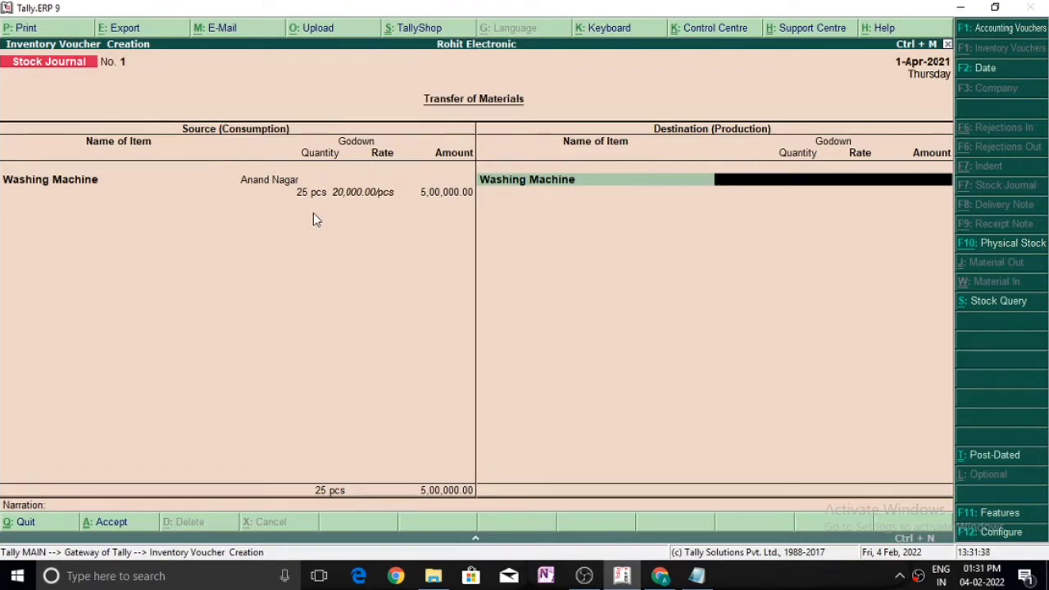
text(A)
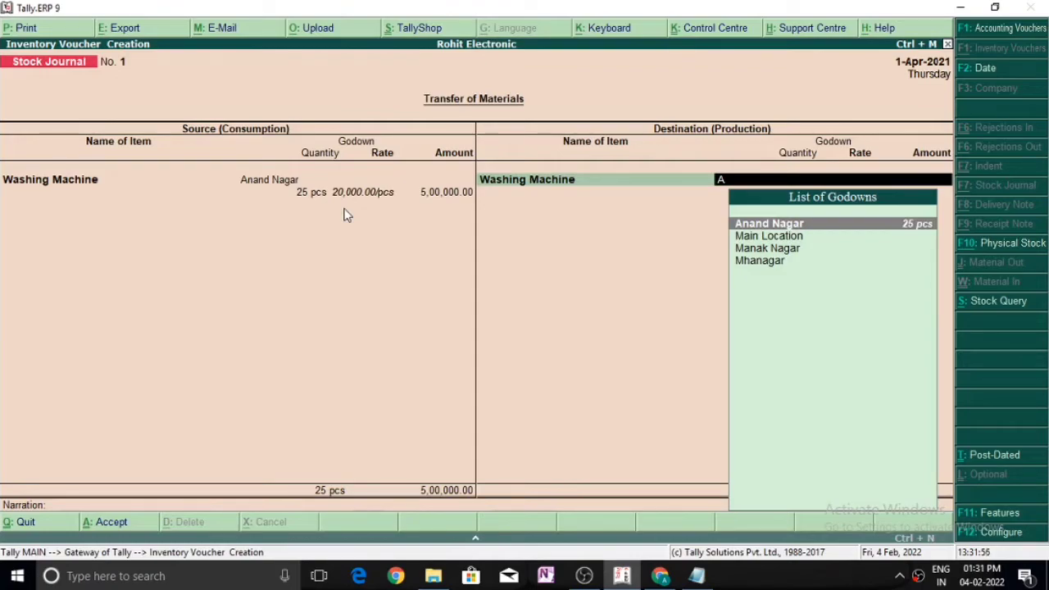
key(Return)
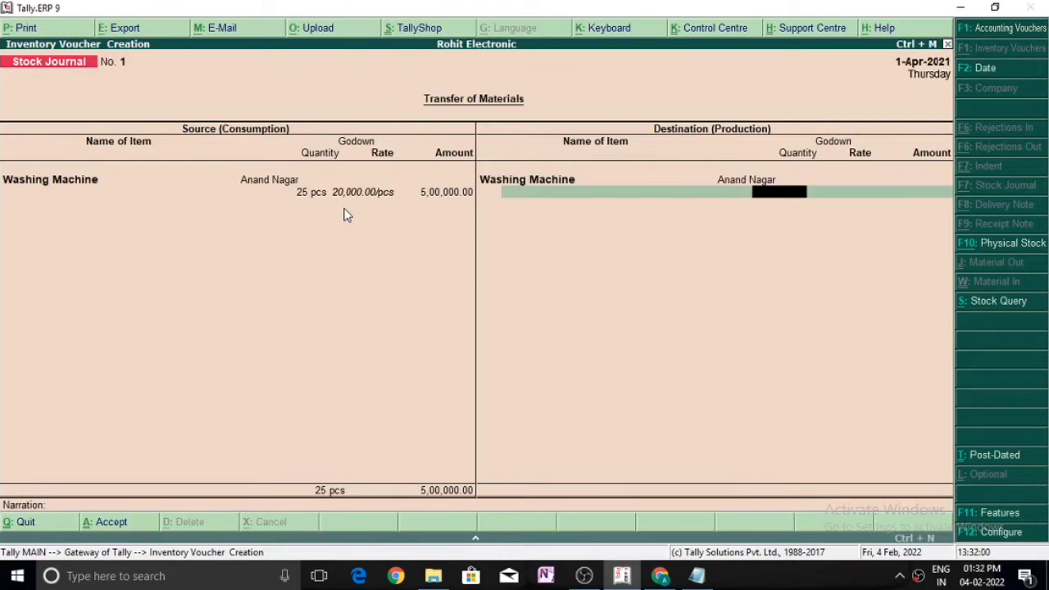
text(5)
key(Return)
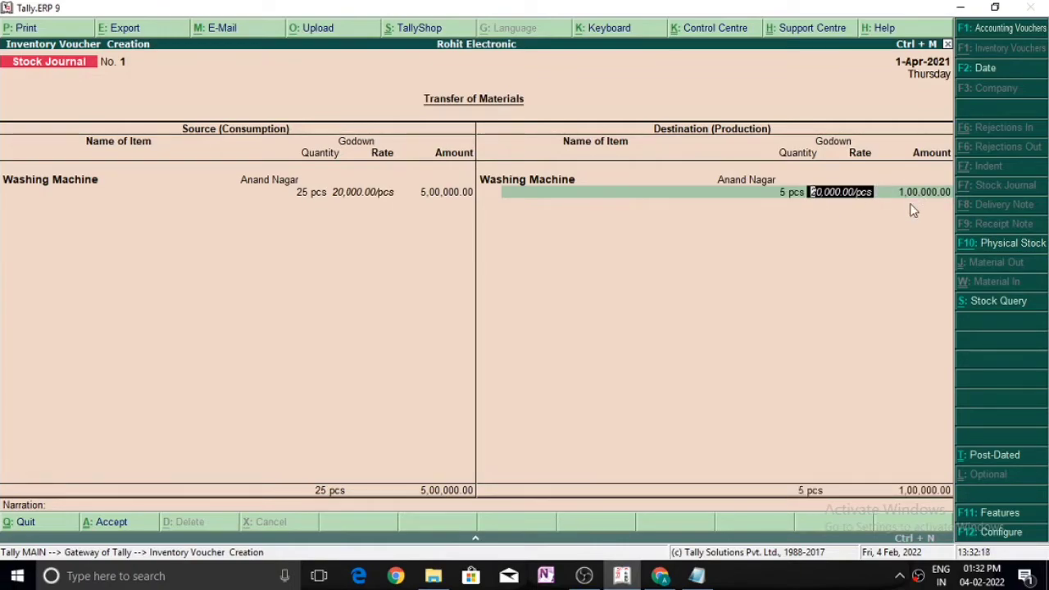
key(Return)
key(Return)
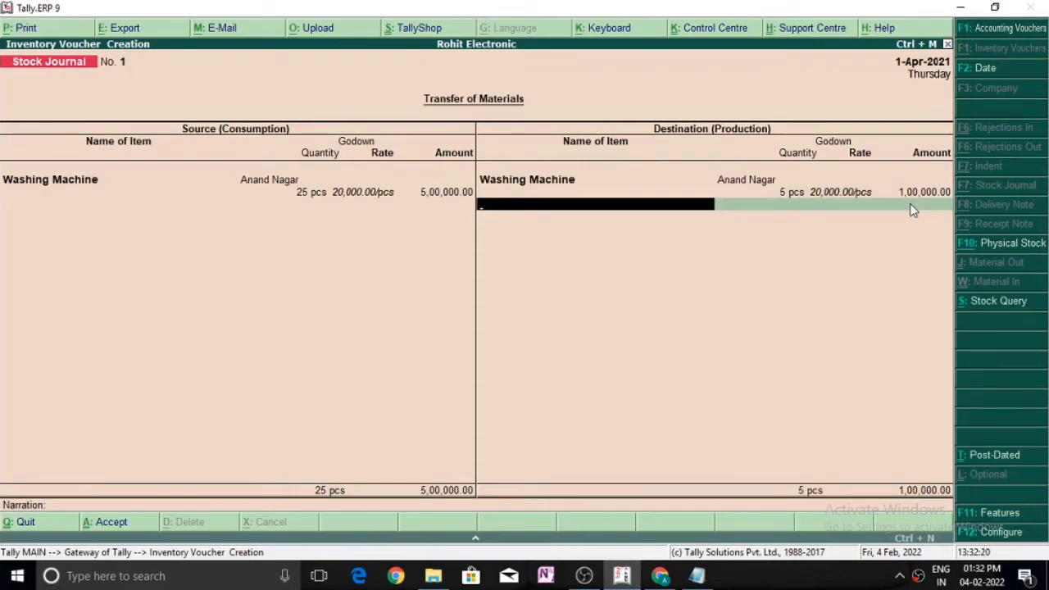
Add a second Washing Machine destination line with 10 pcs in the Manak Nagar godown, keeping the default rate.
text(W)
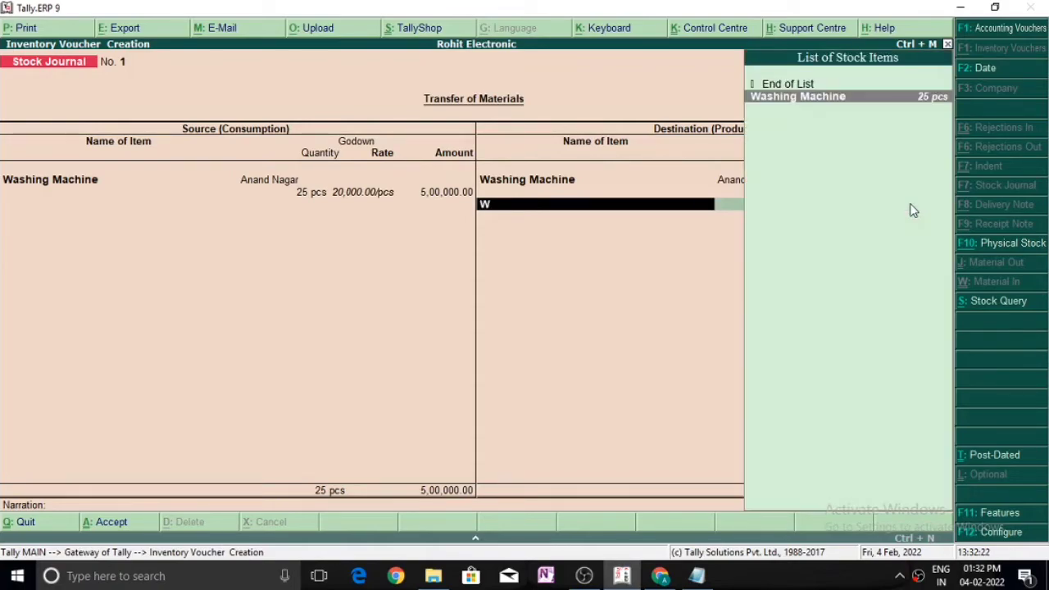
key(Return)
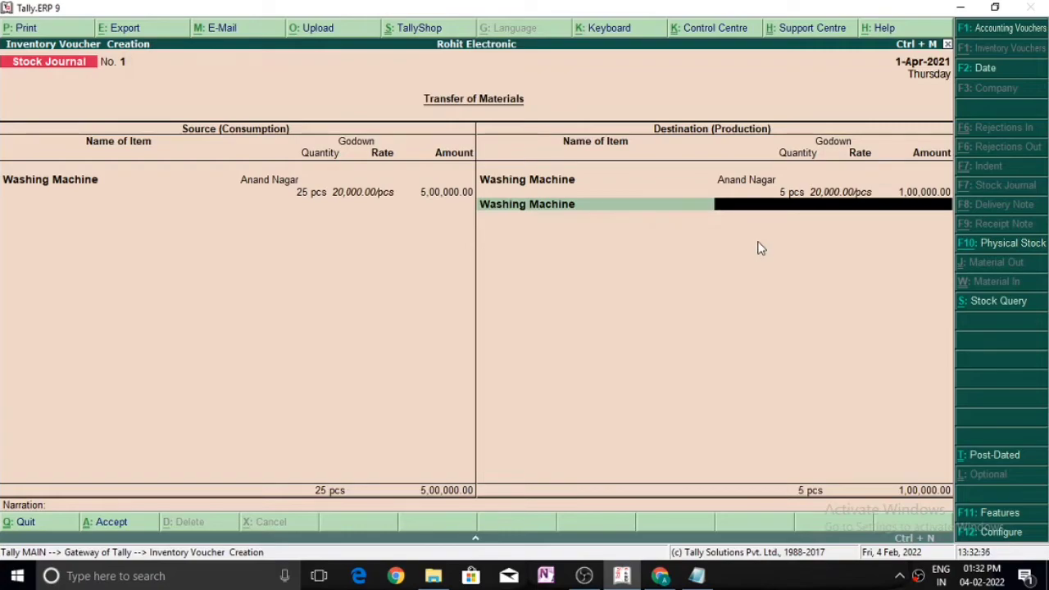
text(M)
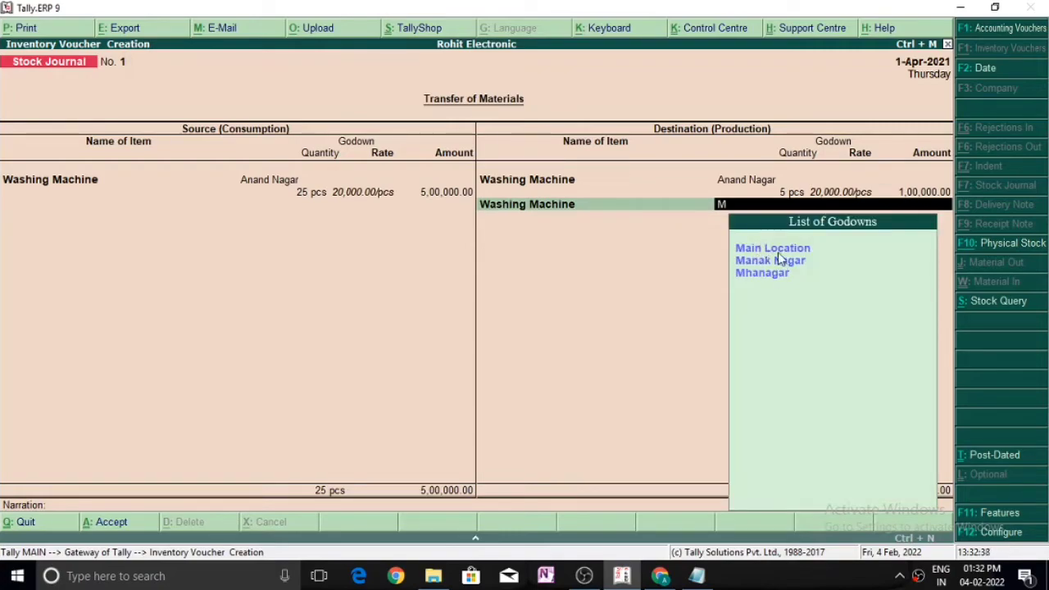
key(Down)
key(Down)
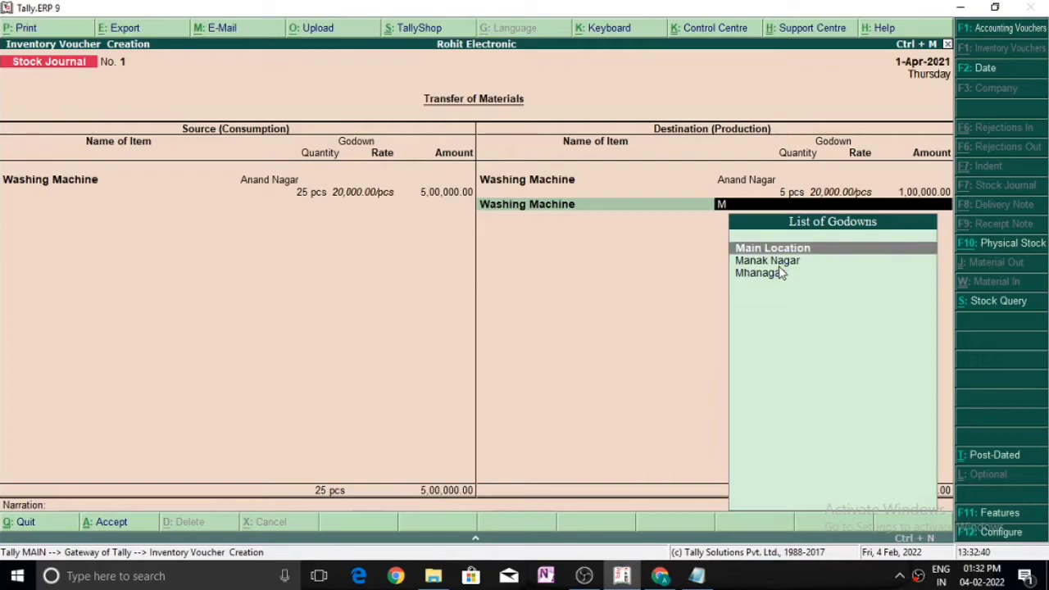
key(Return)
text(10)
key(Return)
key(Return)
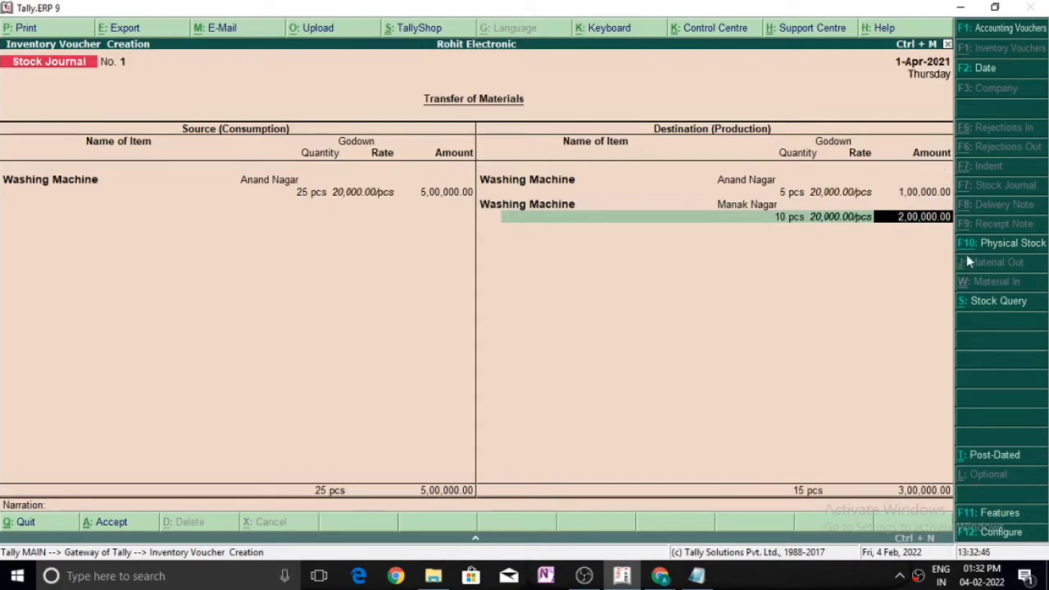
key(Return)
Add a third Washing Machine destination line with 10 pcs in the Mhanagar godown, keeping the default rate.
text(W)
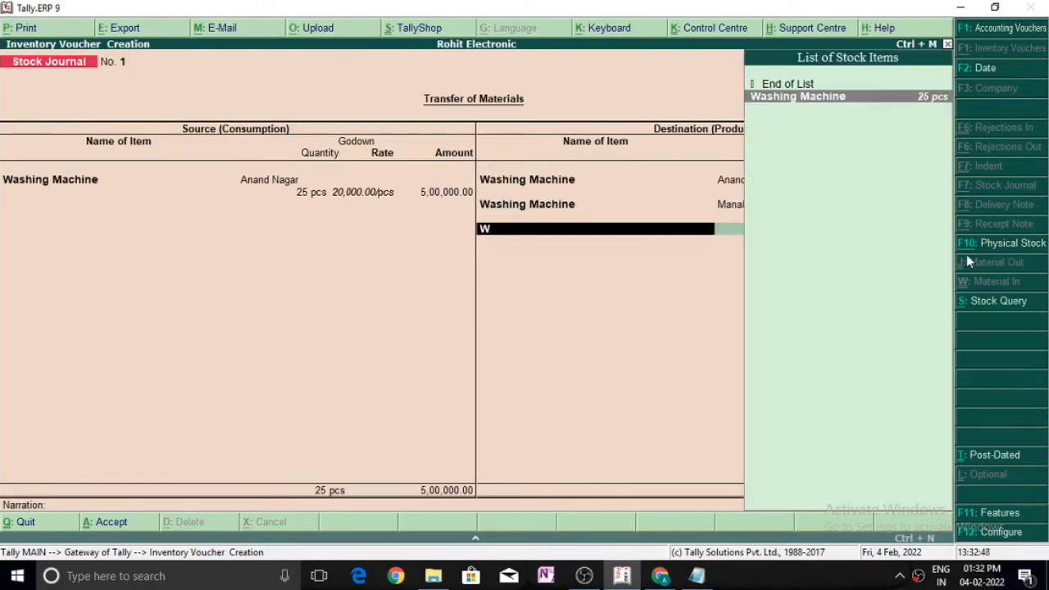
key(Return)
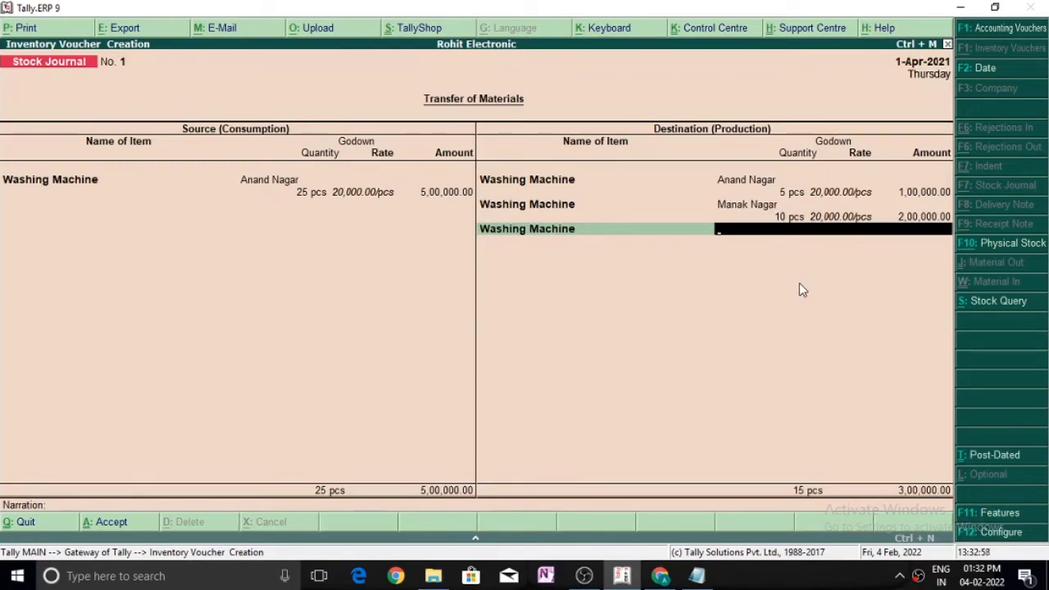
text(M)
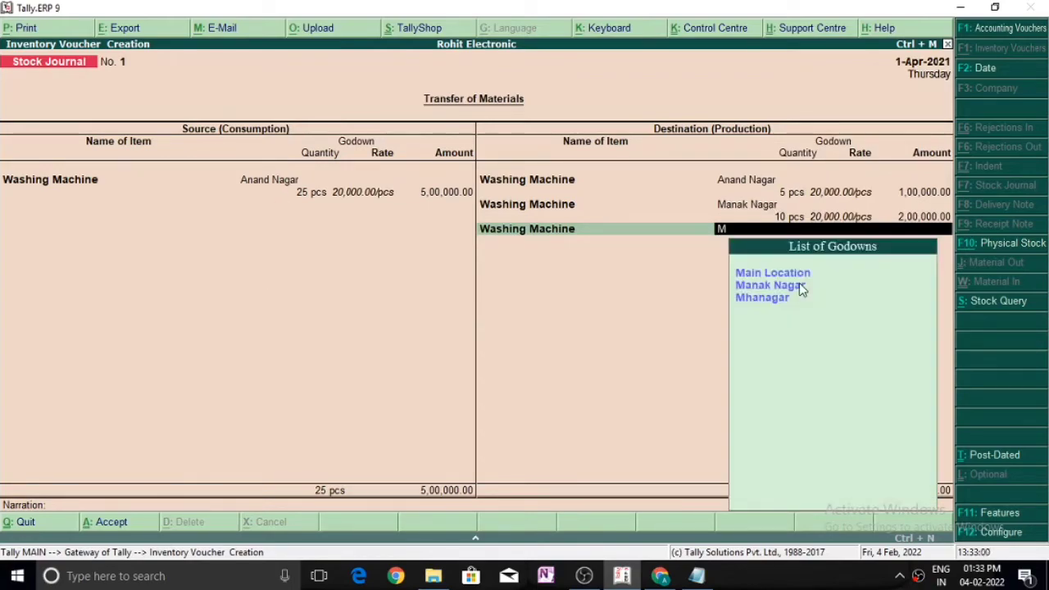
key(Down)
key(Down)
key(Return)
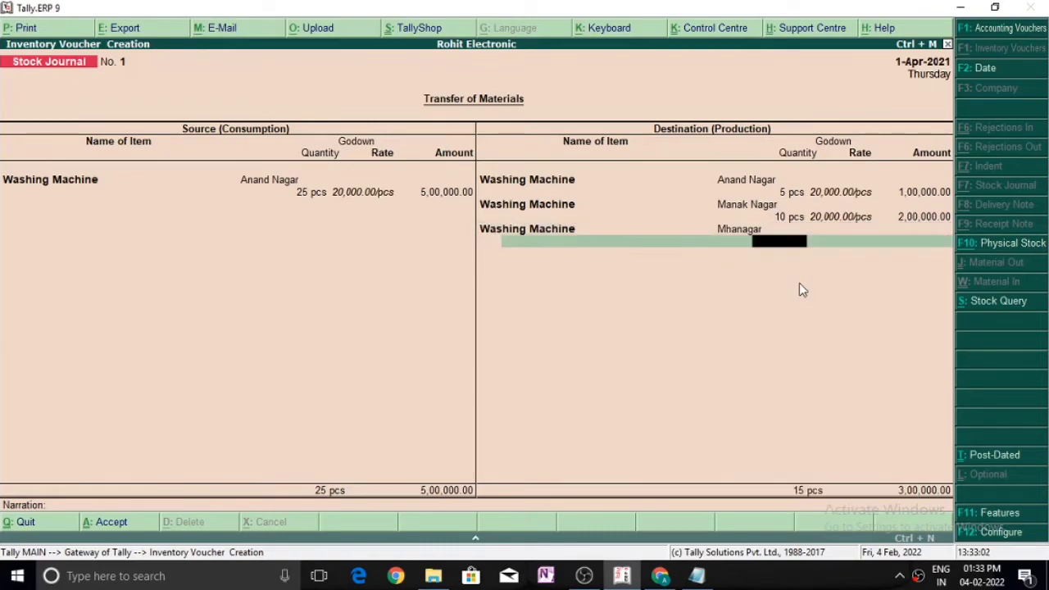
text(10)
key(Return)
key(Return)
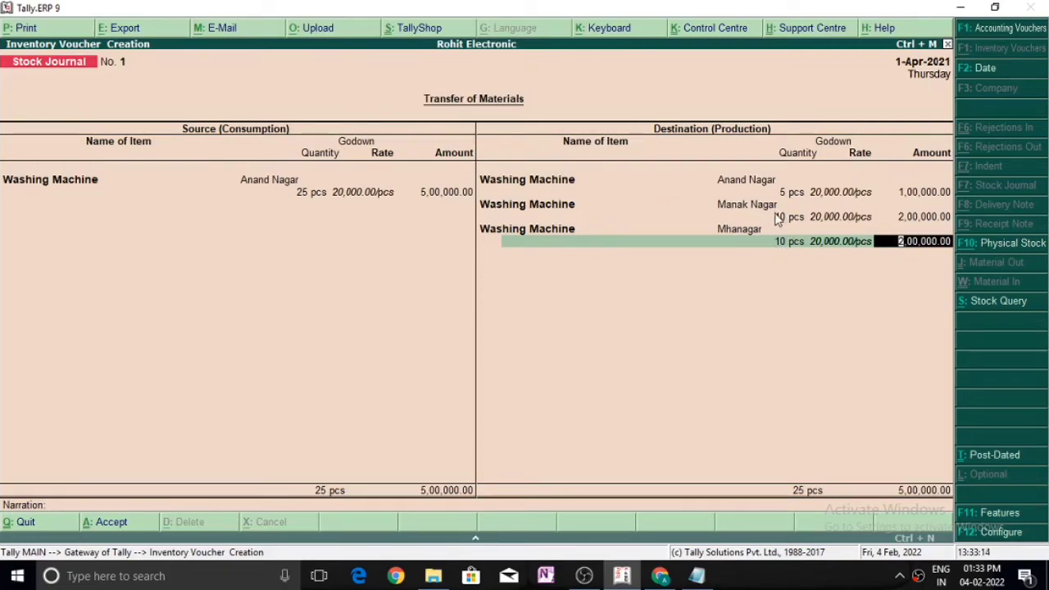
key(Return)
End the destination list, save the stock journal without a narration and quit inventory voucher entry.
key(Return)
key(Return)
key(Return)
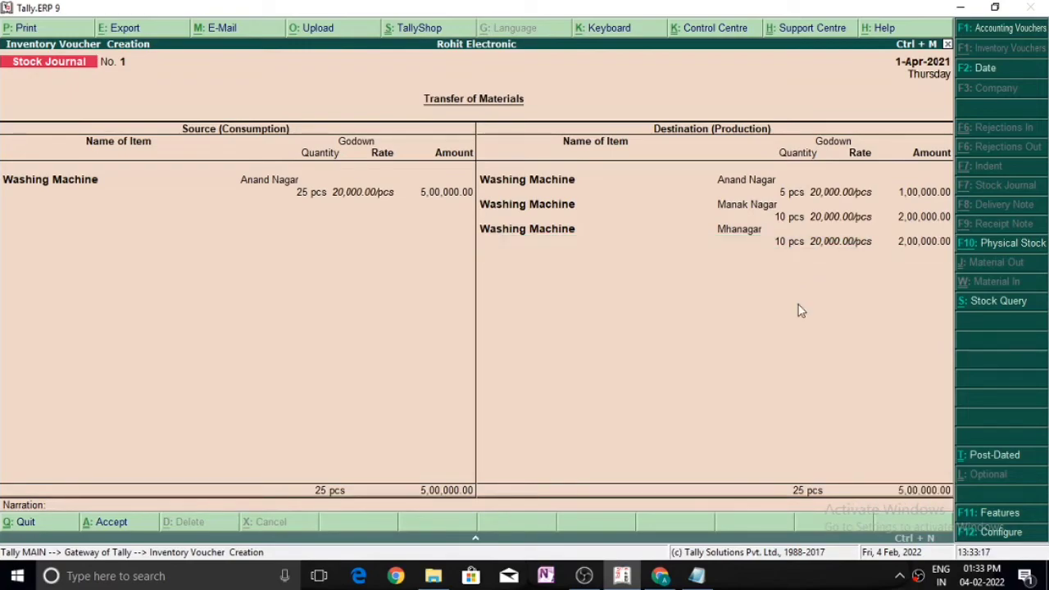
key(Escape)
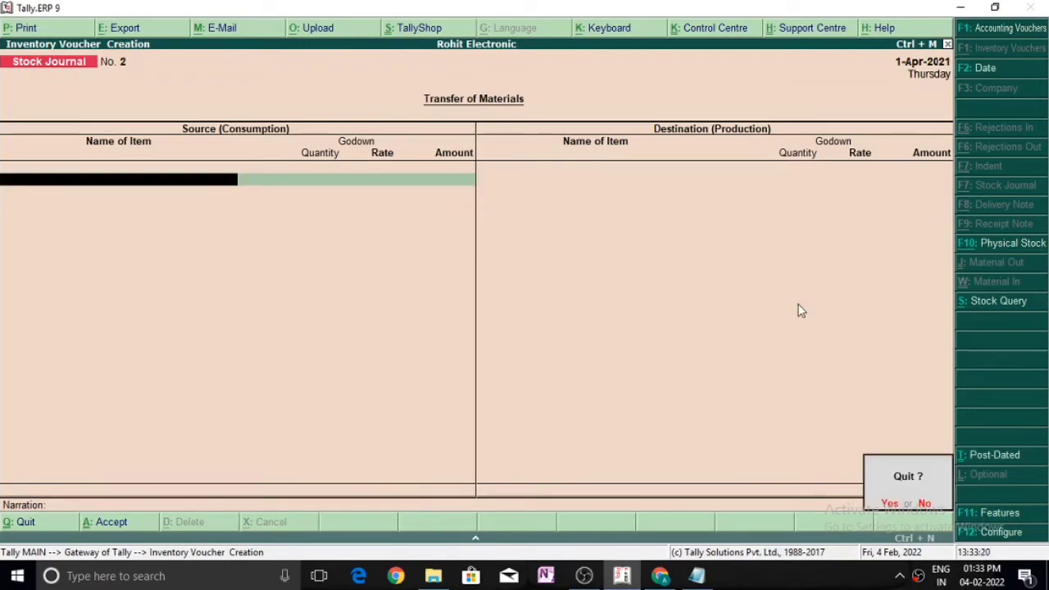
key(Return)
Open the Stock Summary report to check the Washing Machine stock after the transfer.
key(Down)
key(Down)
key(Down)
key(Down)
key(Down)
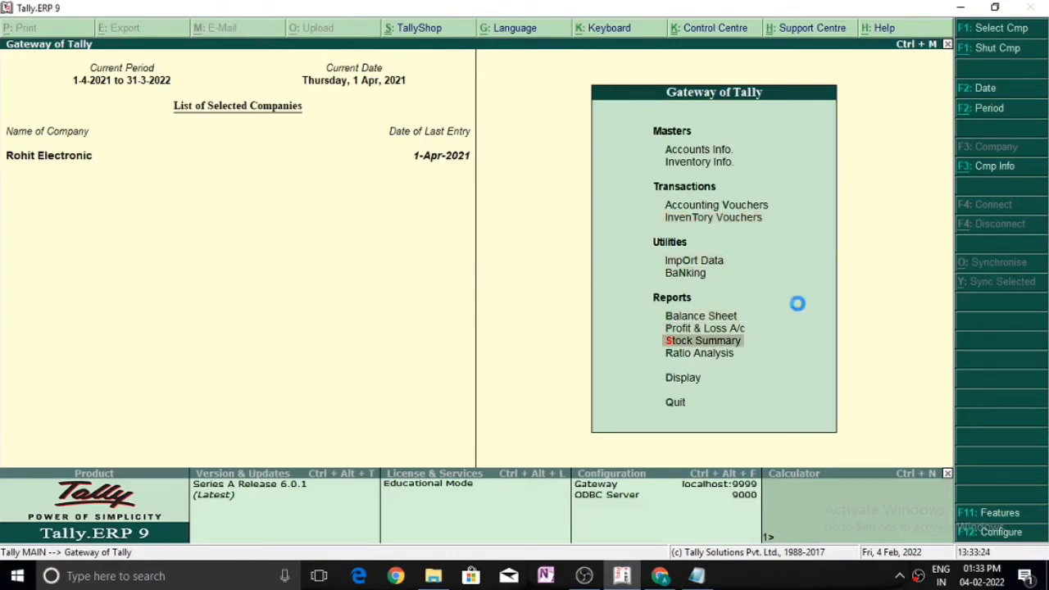
key(Return)
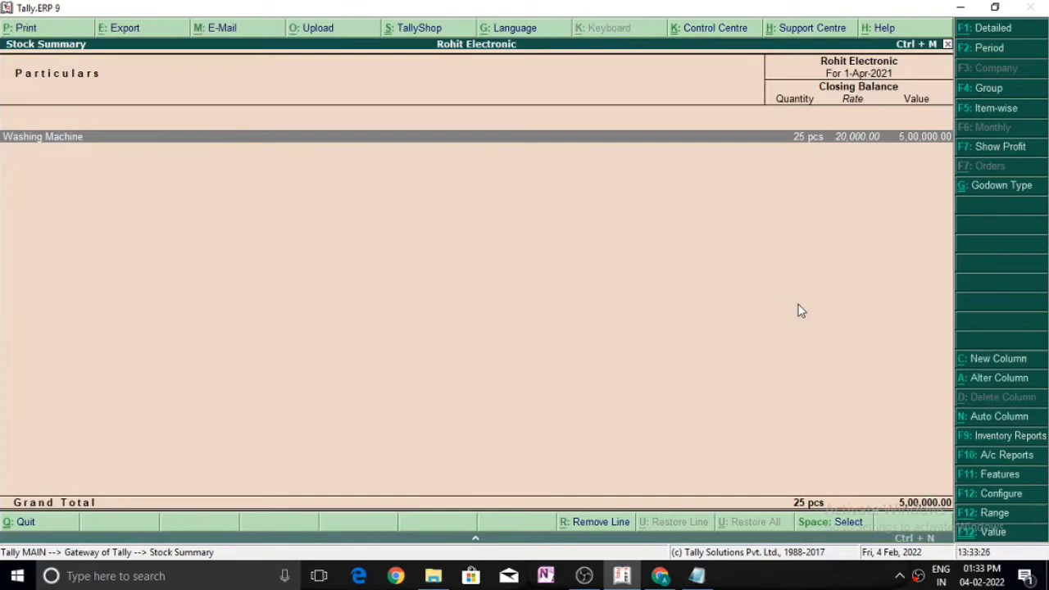
Expand the Stock Summary to show the Washing Machine's godown-wise detail, and close the report after reviewing it.
key(alt+F1)
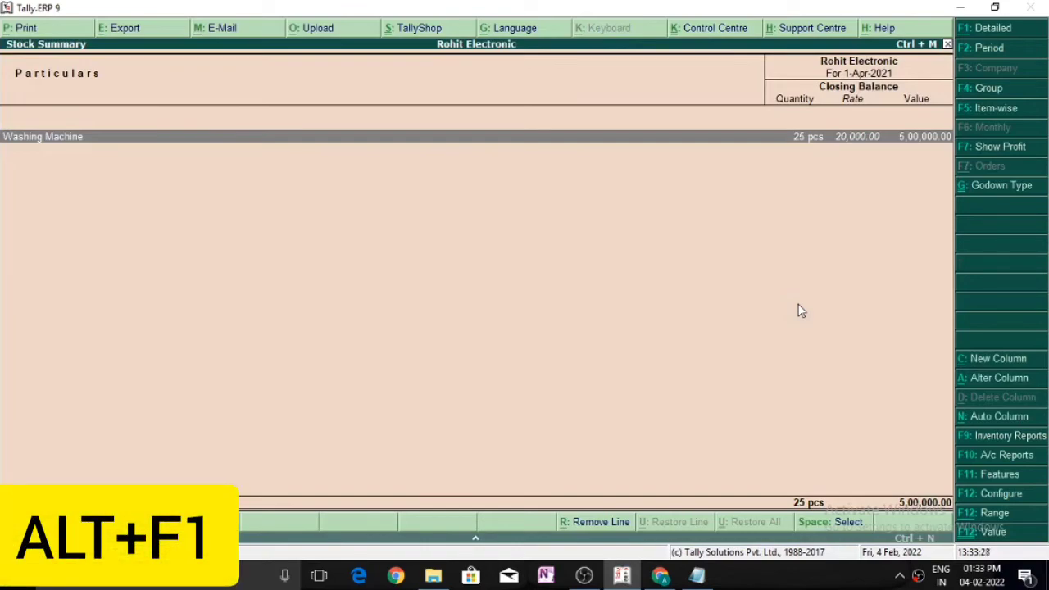
key(alt+F1)
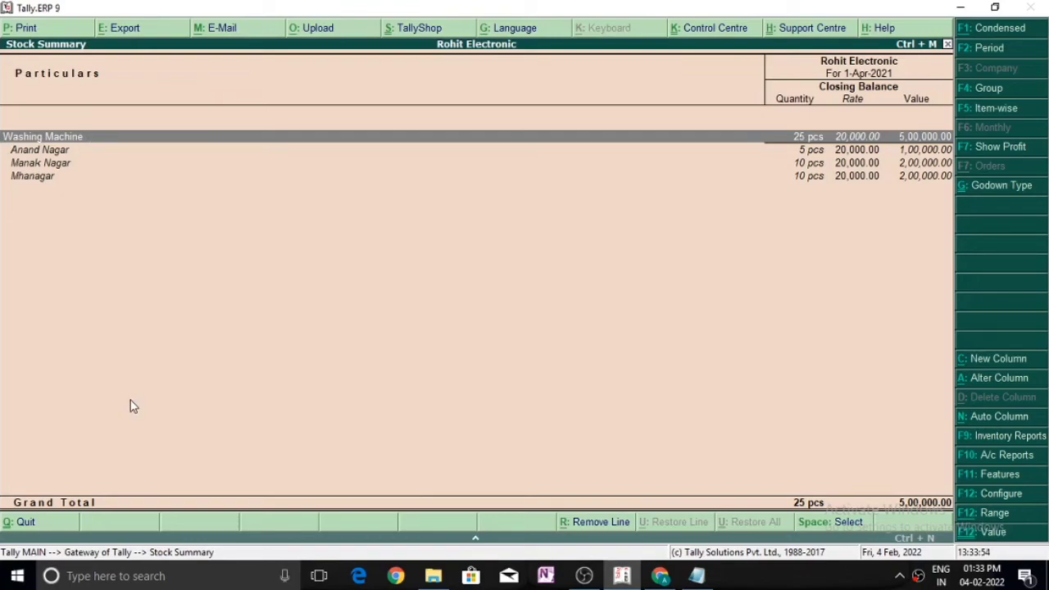
key(Escape)
key(Escape)
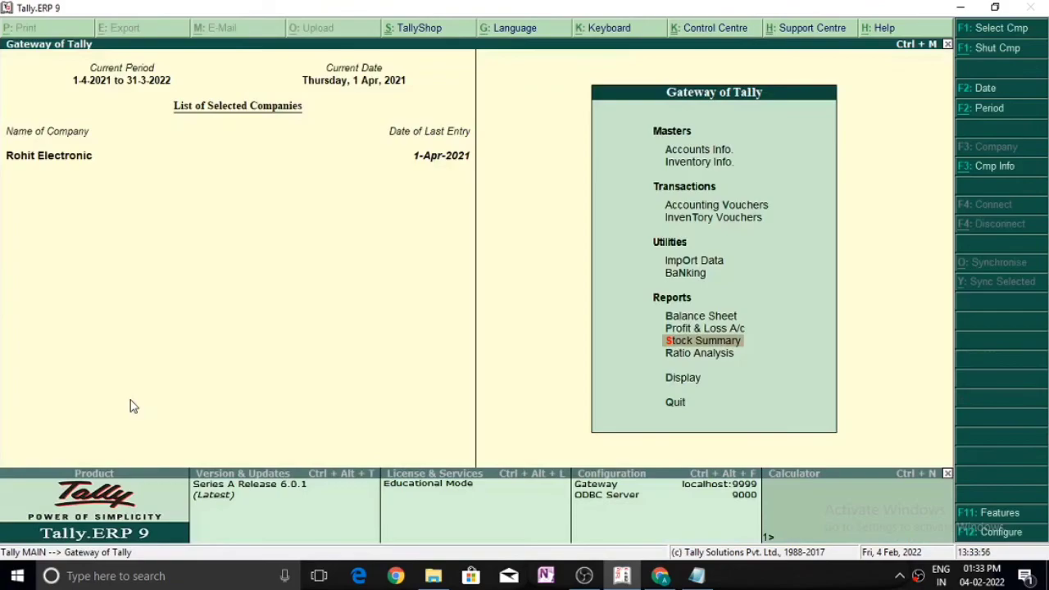
Display the Day Book and open the Washing Machine stock journal voucher to review its source and destination godowns.
key(n)
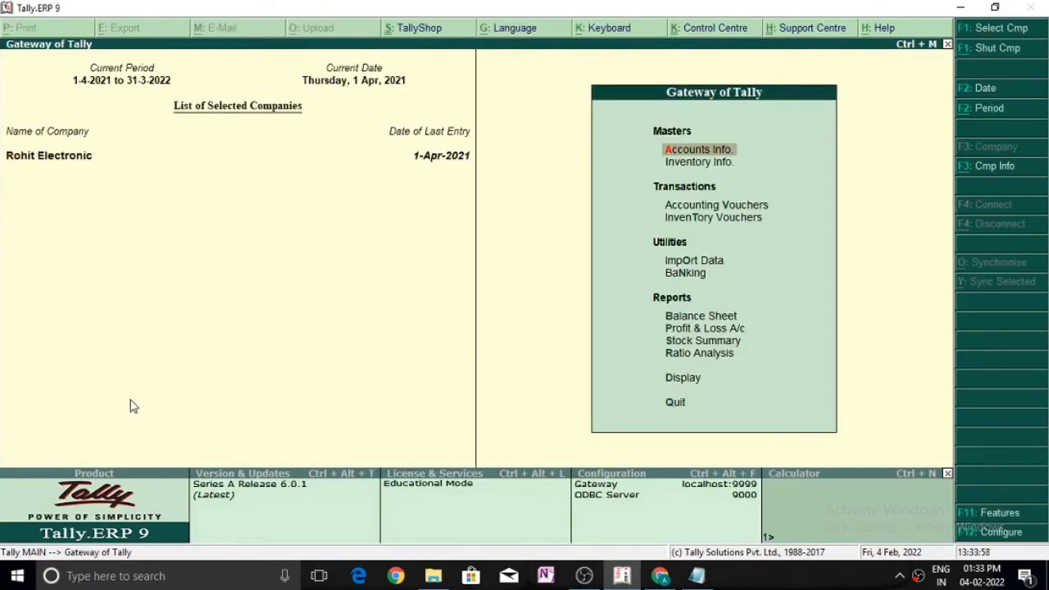
key(Up)
key(Up)
key(Return)
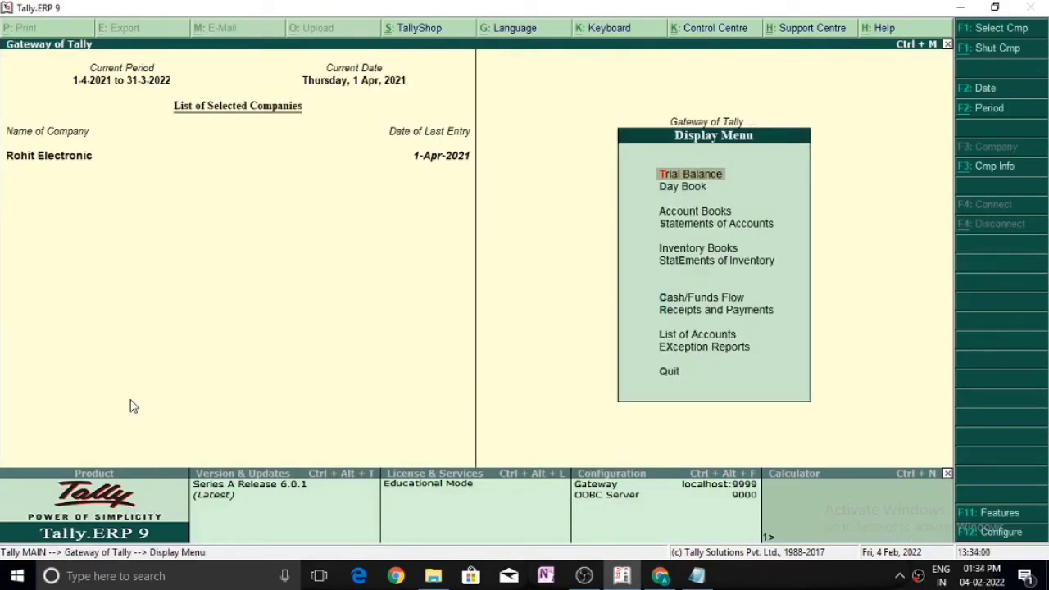
key(Down)
key(Return)
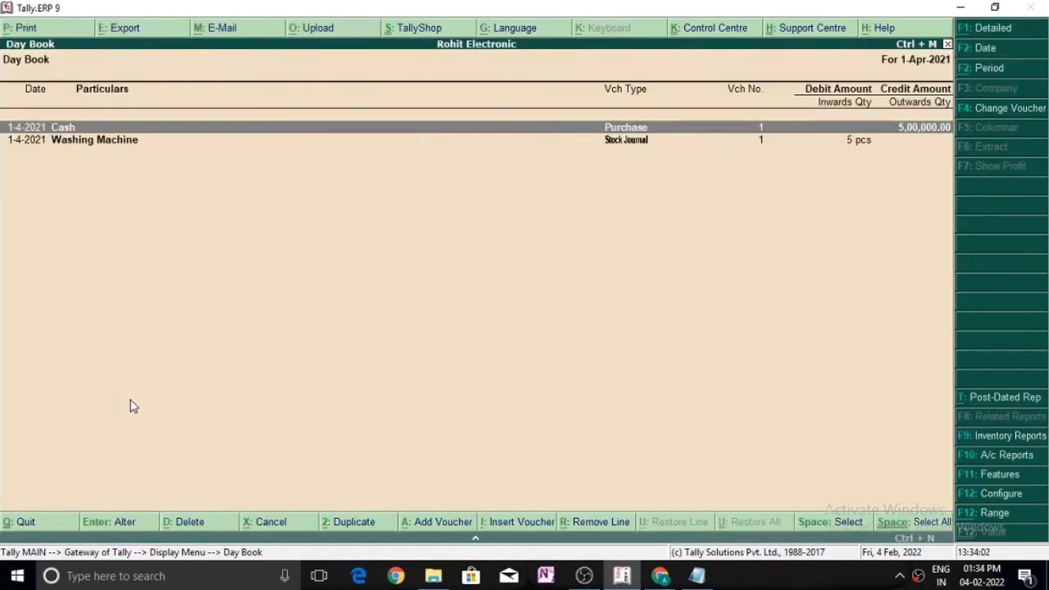
key(Down)
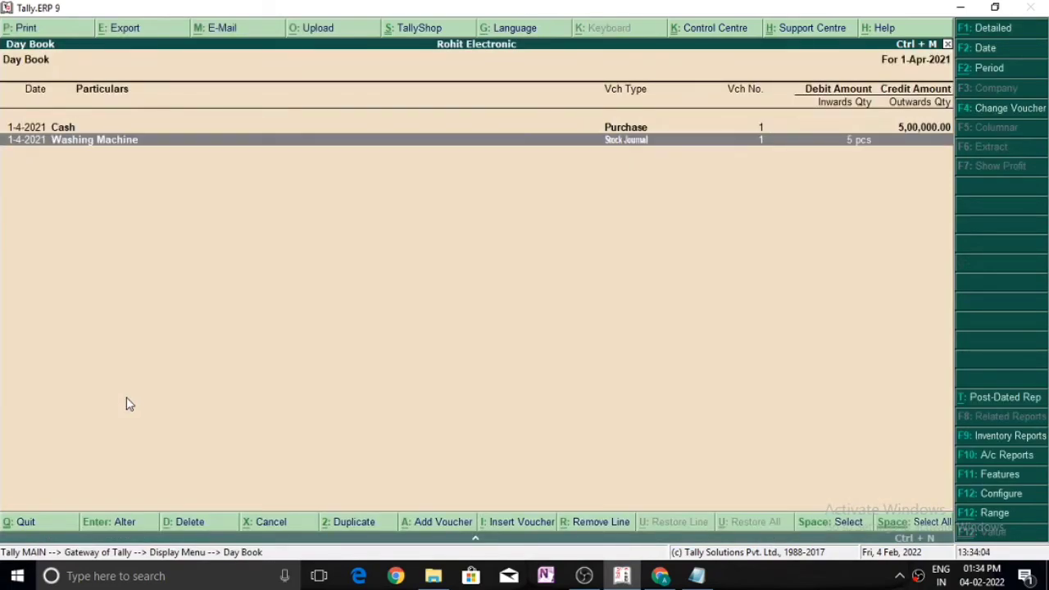
key(Return)
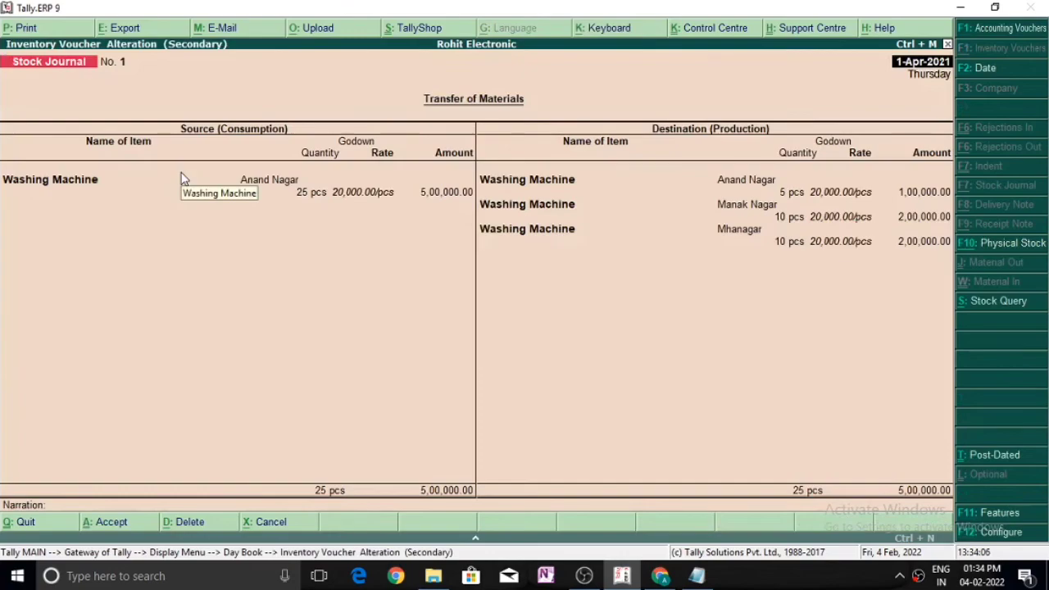